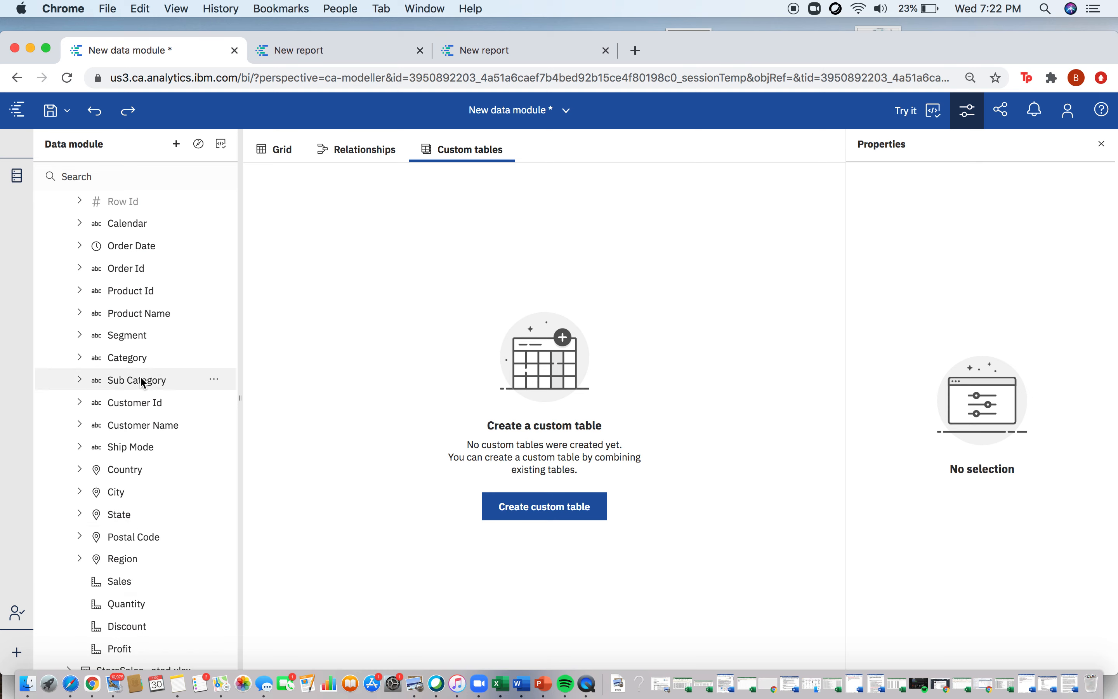
Step: Examine the columns of the four source tables in the data module by expanding and collapsing each one
{"action": "scroll", "coordinate": [139, 384], "scroll_direction": "up", "scroll_amount": 2}
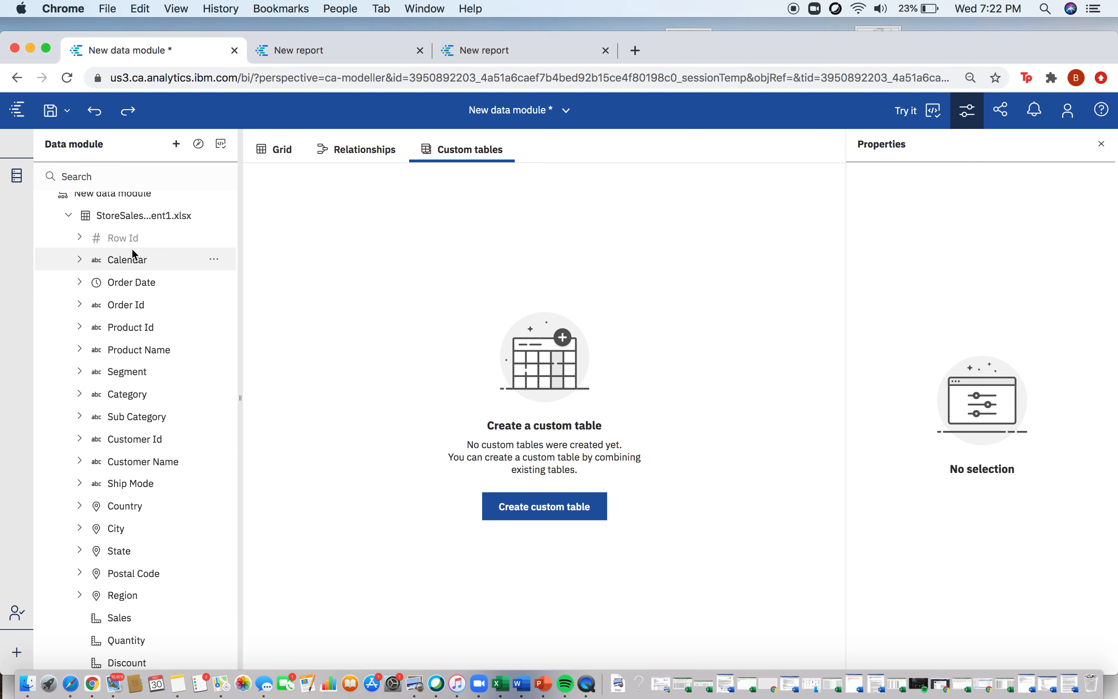
{"action": "left_click", "coordinate": [70, 217]}
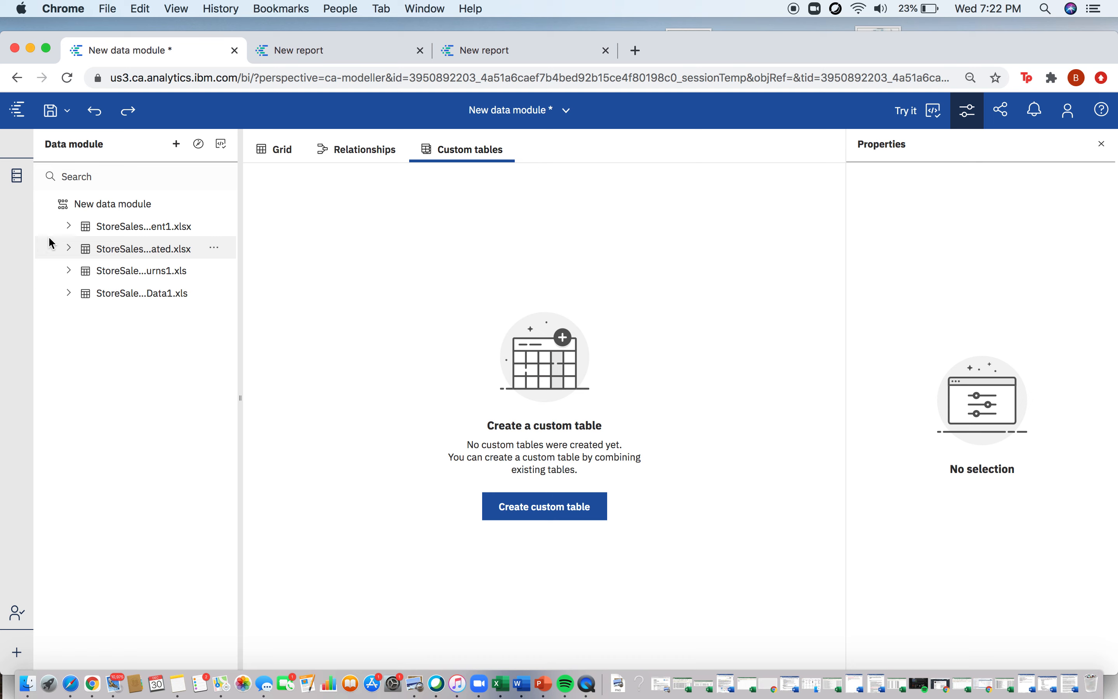
{"action": "left_click", "coordinate": [69, 248]}
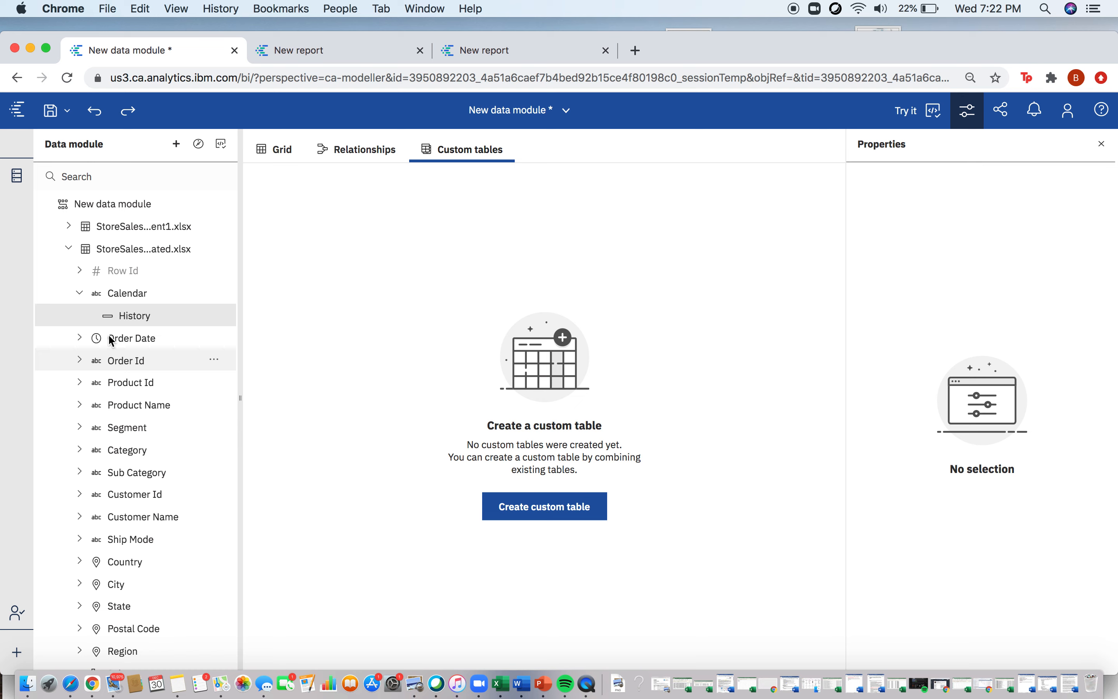
{"action": "left_click", "coordinate": [68, 249]}
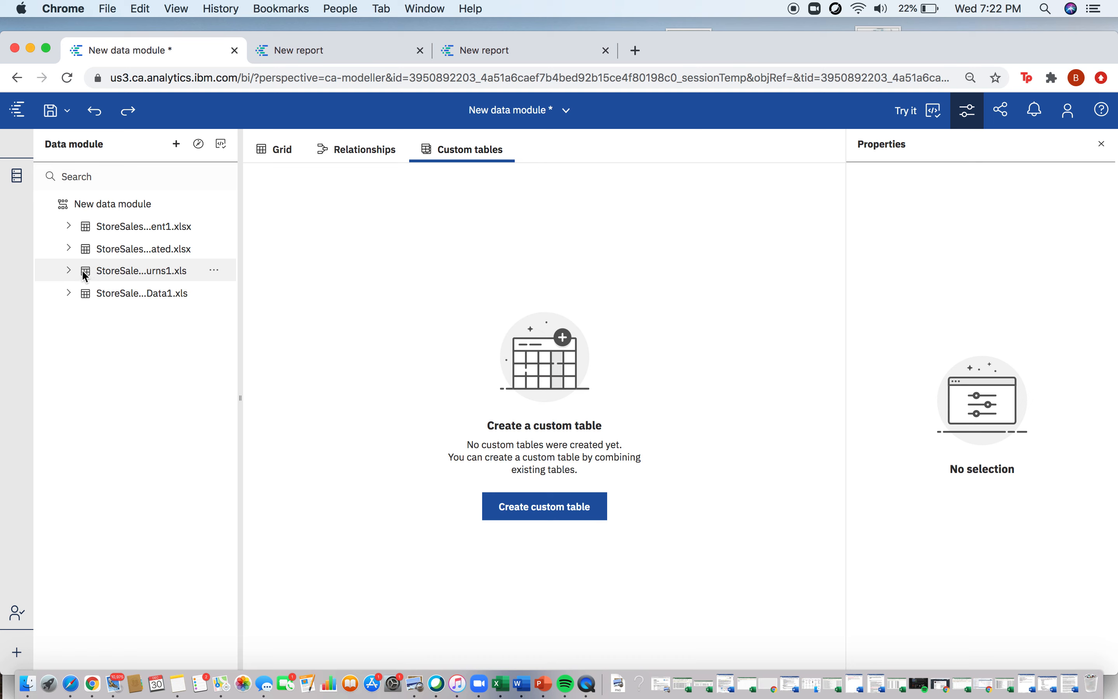
{"action": "left_click", "coordinate": [69, 271]}
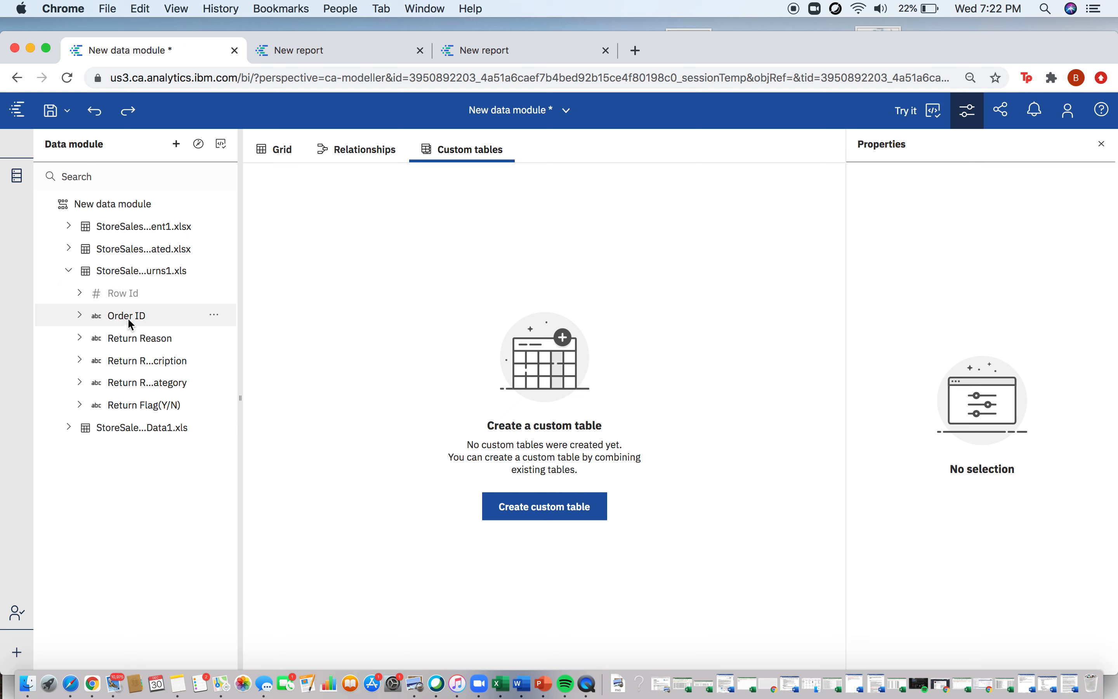
{"action": "left_click", "coordinate": [69, 271]}
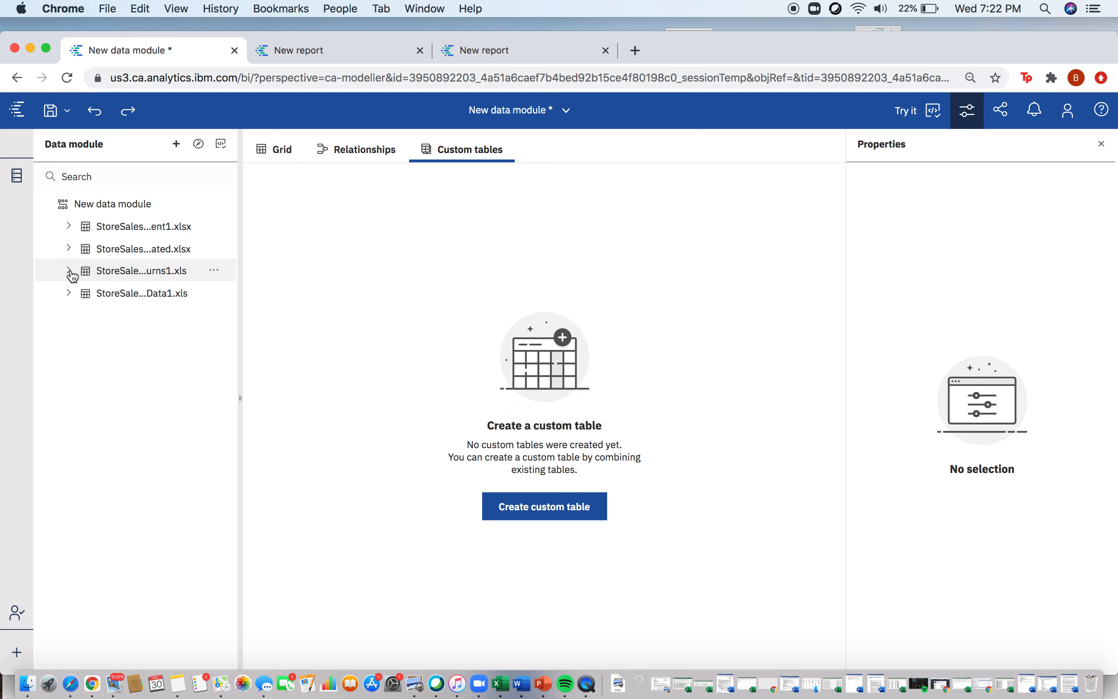
{"action": "left_click", "coordinate": [69, 294]}
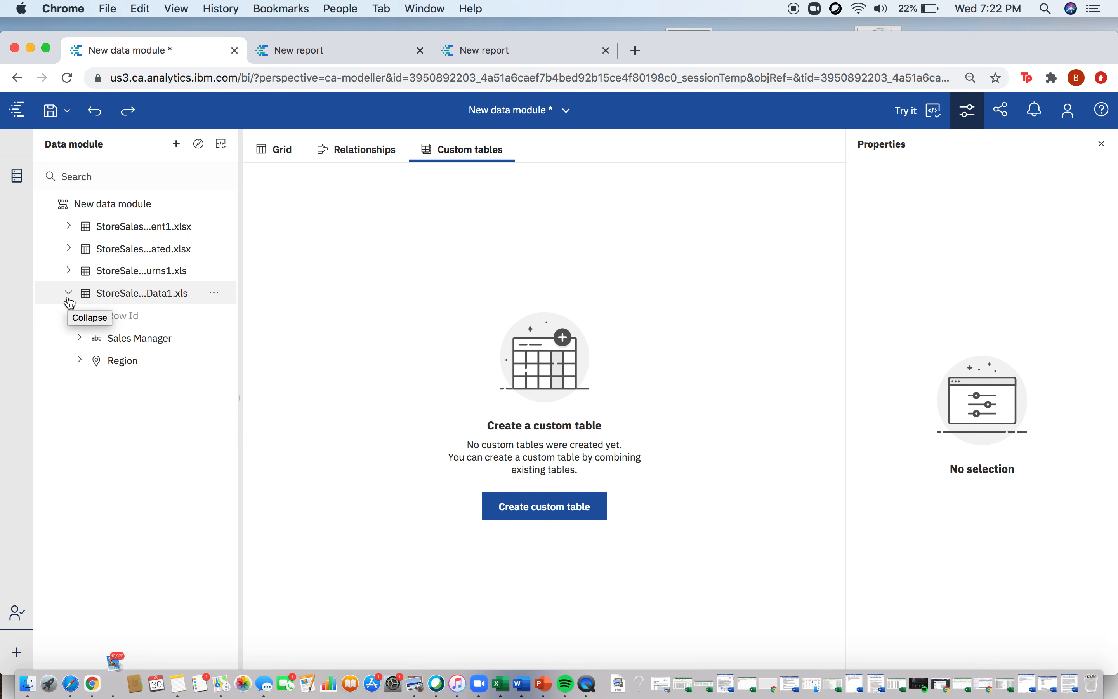
{"action": "left_click", "coordinate": [69, 299]}
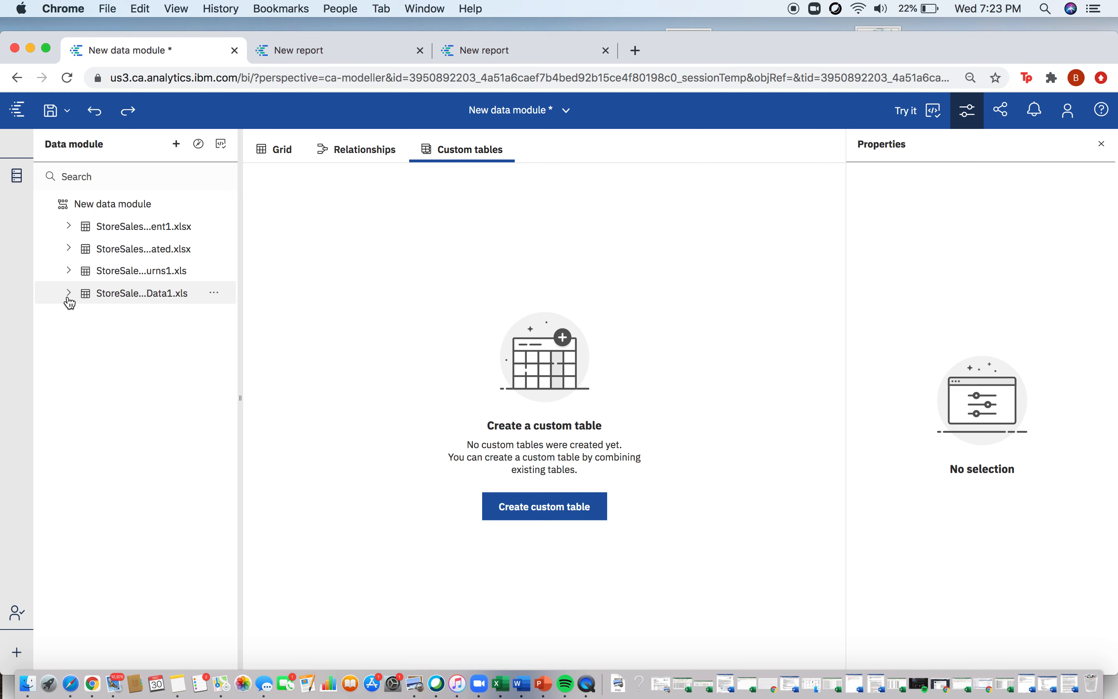
Step: Check the final row numbers of the Current and History lists in the two open reports
{"action": "left_click", "coordinate": [340, 51]}
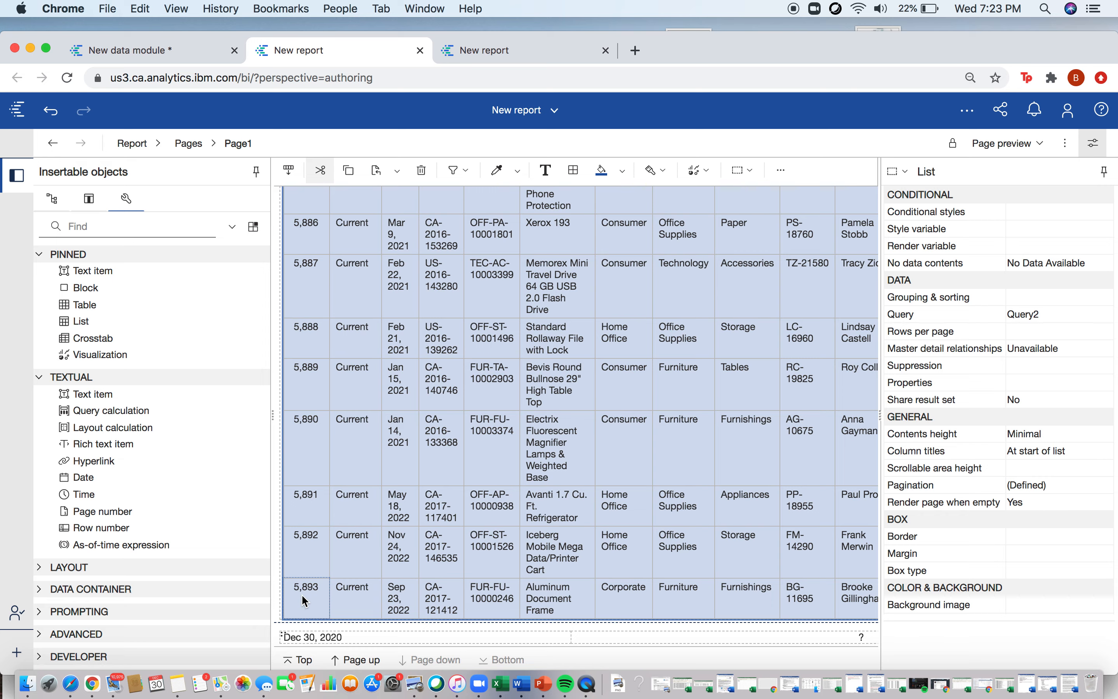
{"action": "left_click", "coordinate": [539, 54]}
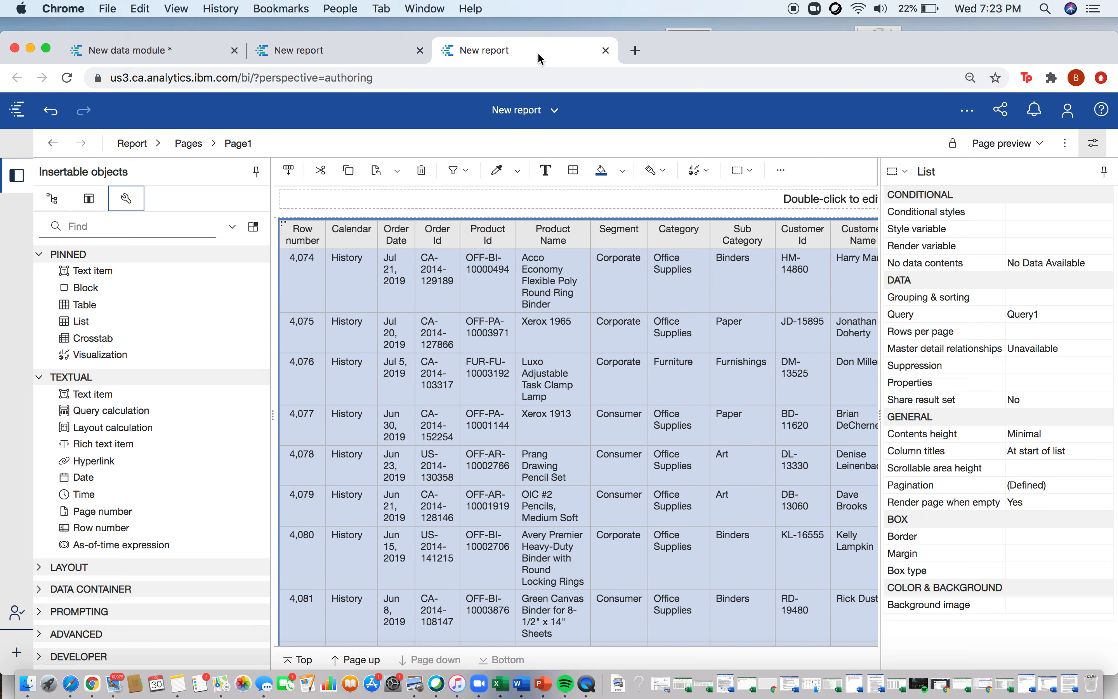
{"action": "left_click", "coordinate": [319, 565]}
{"action": "scroll", "coordinate": [320, 567], "scroll_direction": "down", "scroll_amount": 10}
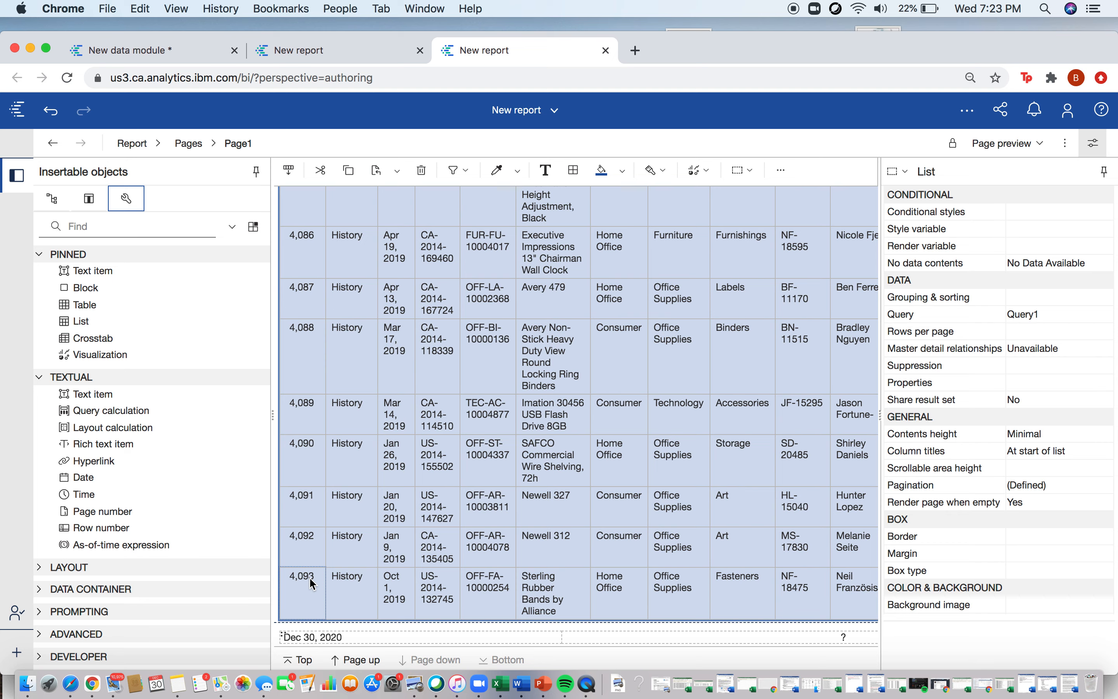
Step: Start a new table from StoreSalesCurrent1.xlsx in the data module and include StoreSalesHistory1Updated.xlsx as the second source table
{"action": "left_click", "coordinate": [190, 53]}
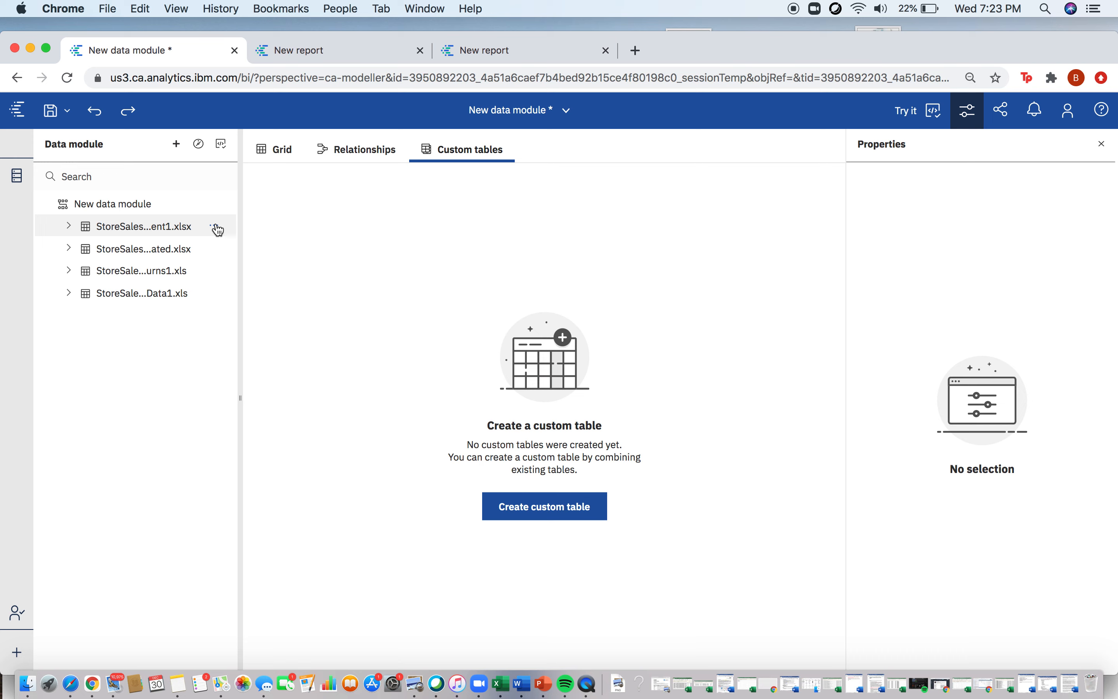
{"action": "left_click", "coordinate": [217, 228]}
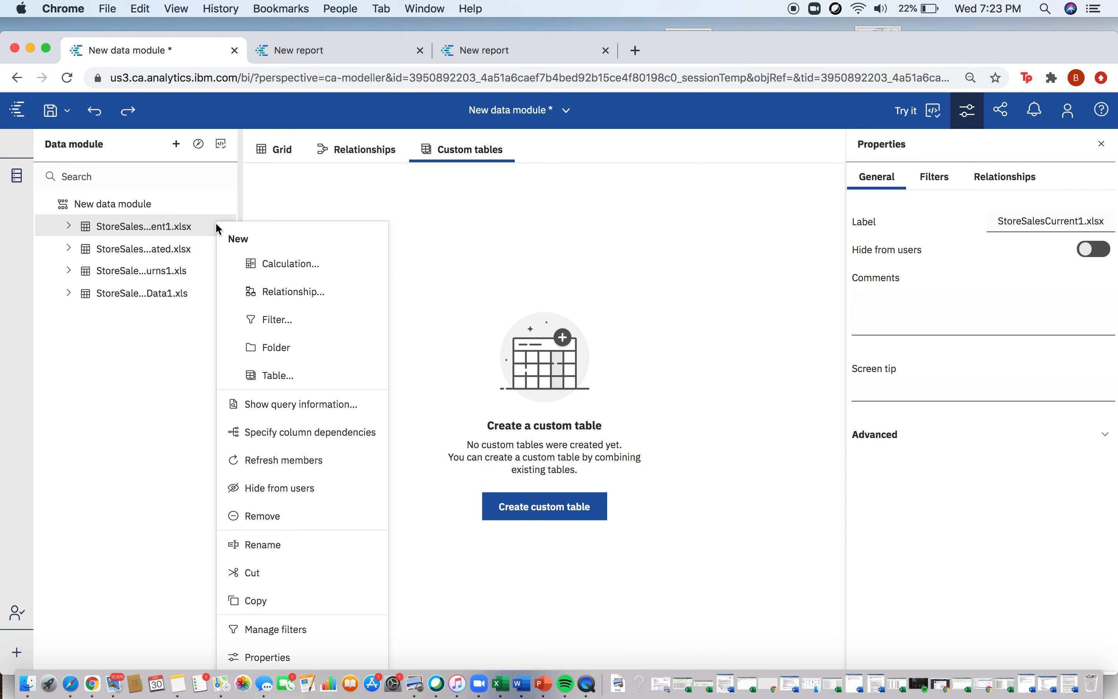
{"action": "left_click", "coordinate": [274, 378]}
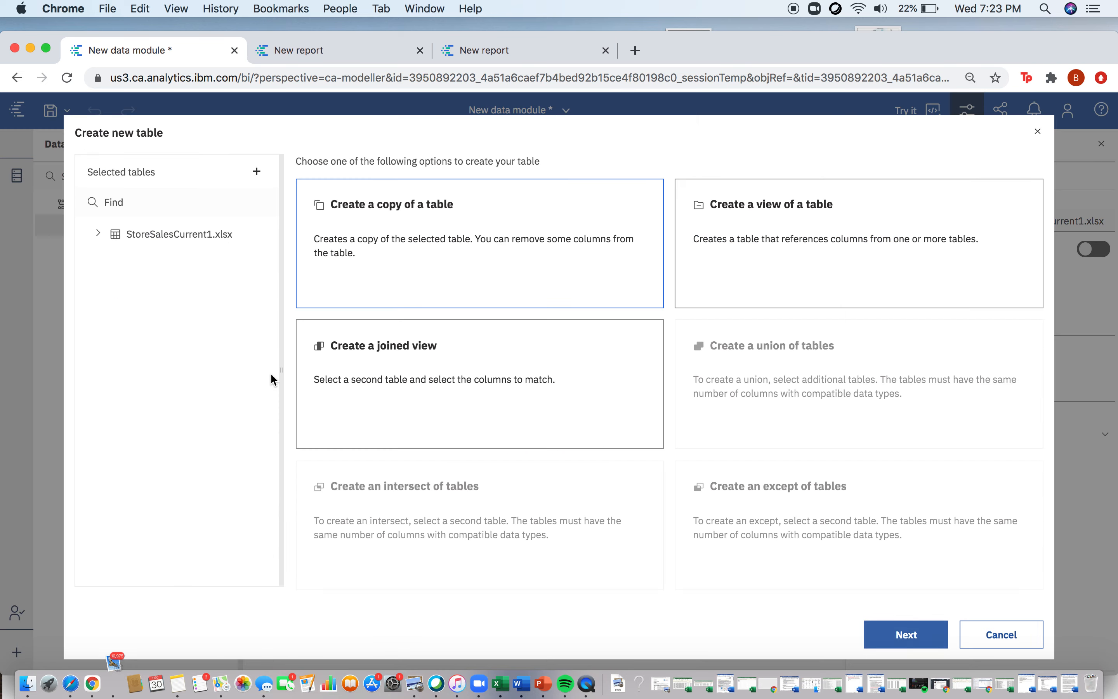
{"action": "left_click", "coordinate": [259, 176]}
{"action": "left_click", "coordinate": [241, 254]}
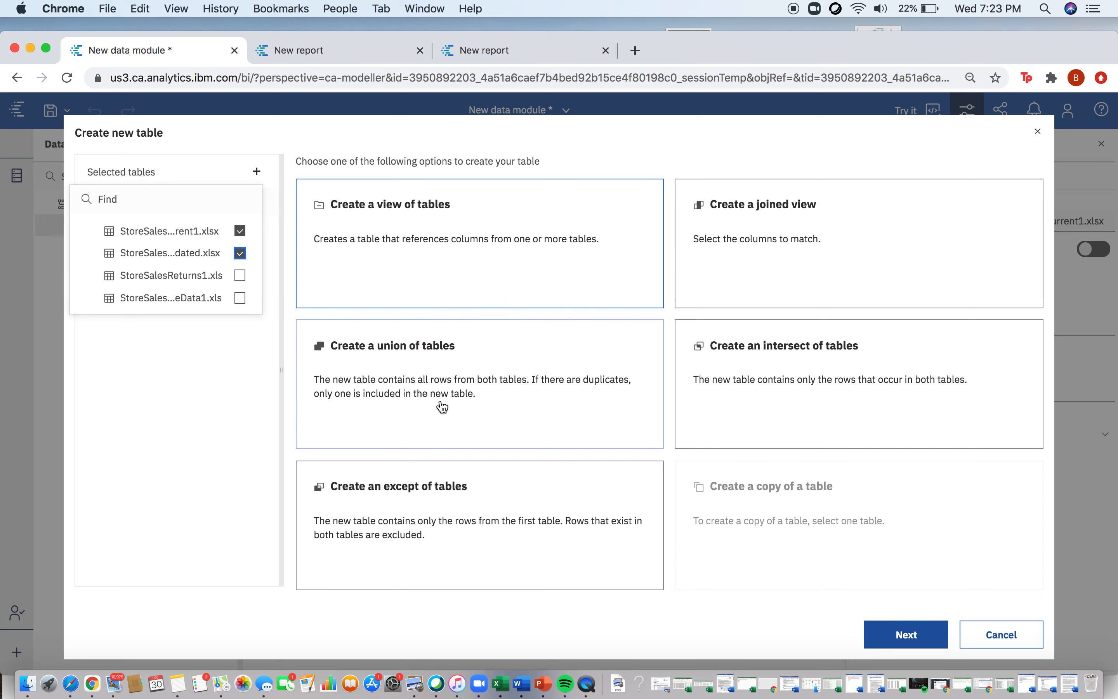
Step: Create a union of the two selected tables under the suggested name, refreshing its data preview before finishing
{"action": "left_click", "coordinate": [522, 418]}
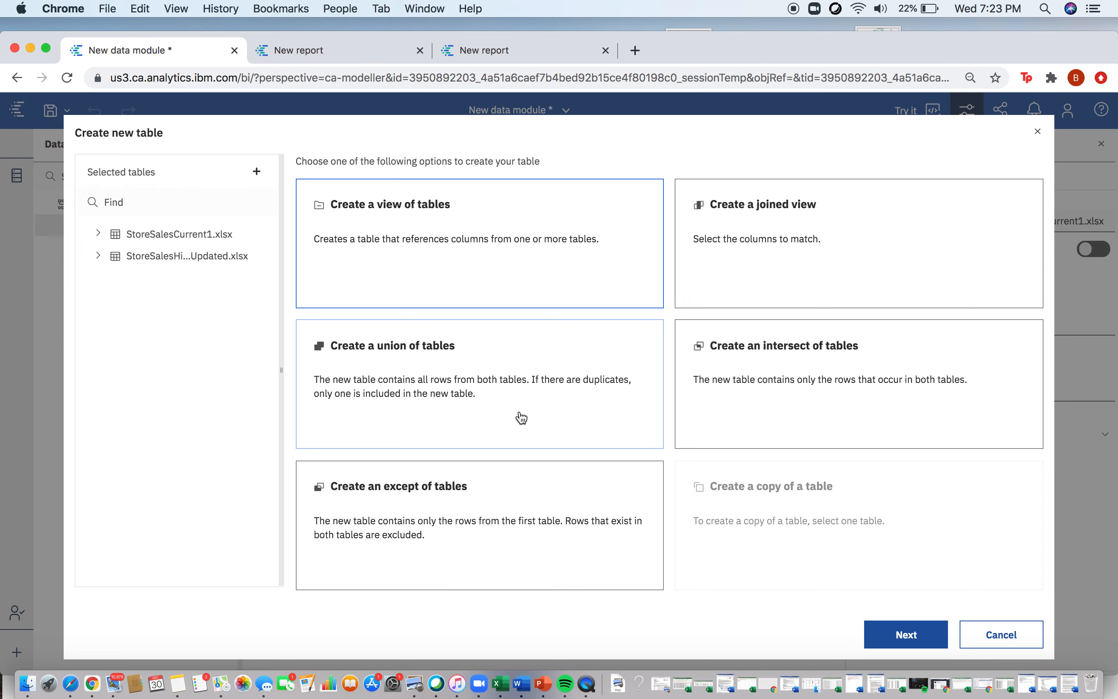
{"action": "left_click", "coordinate": [898, 642]}
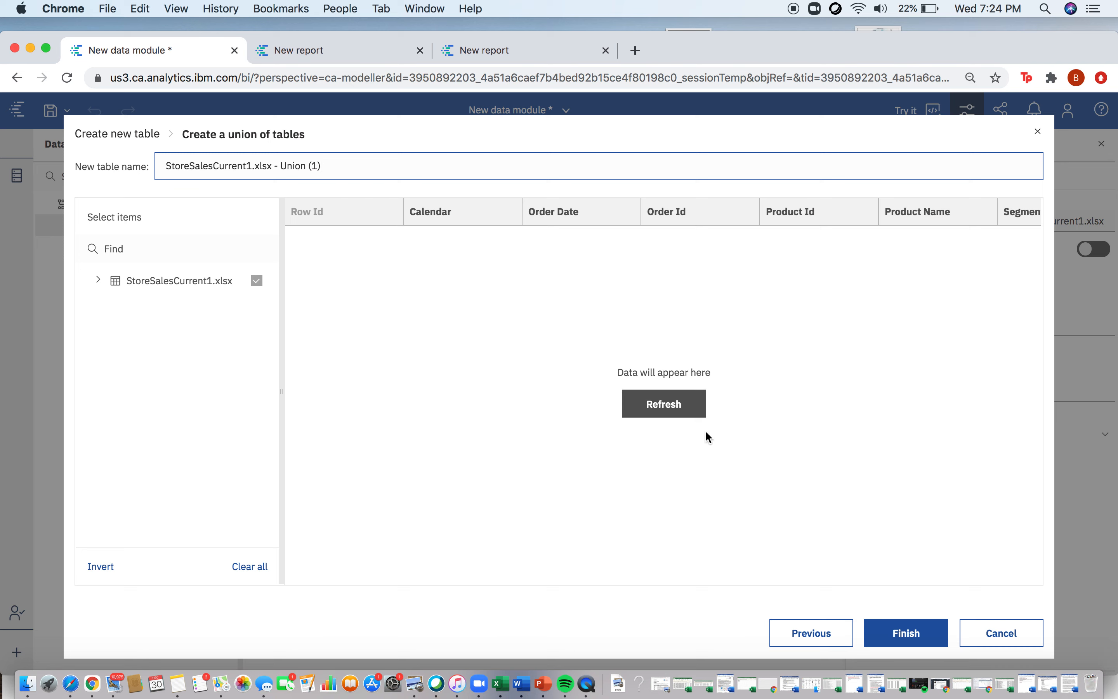
{"action": "left_click", "coordinate": [675, 405]}
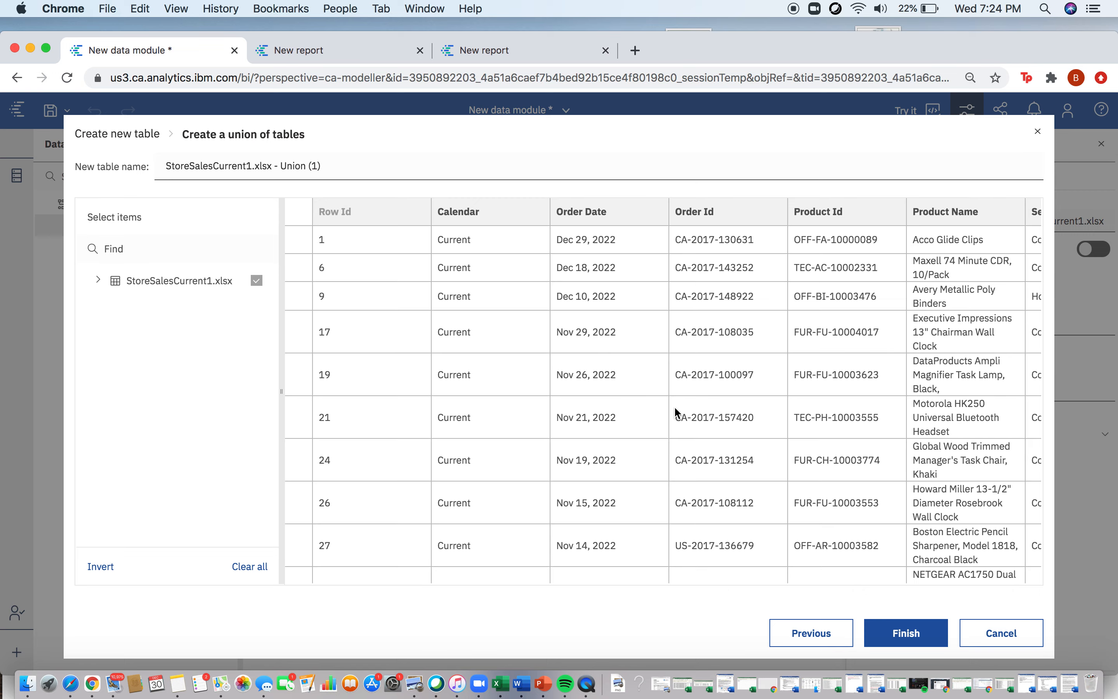
{"action": "left_click", "coordinate": [905, 634]}
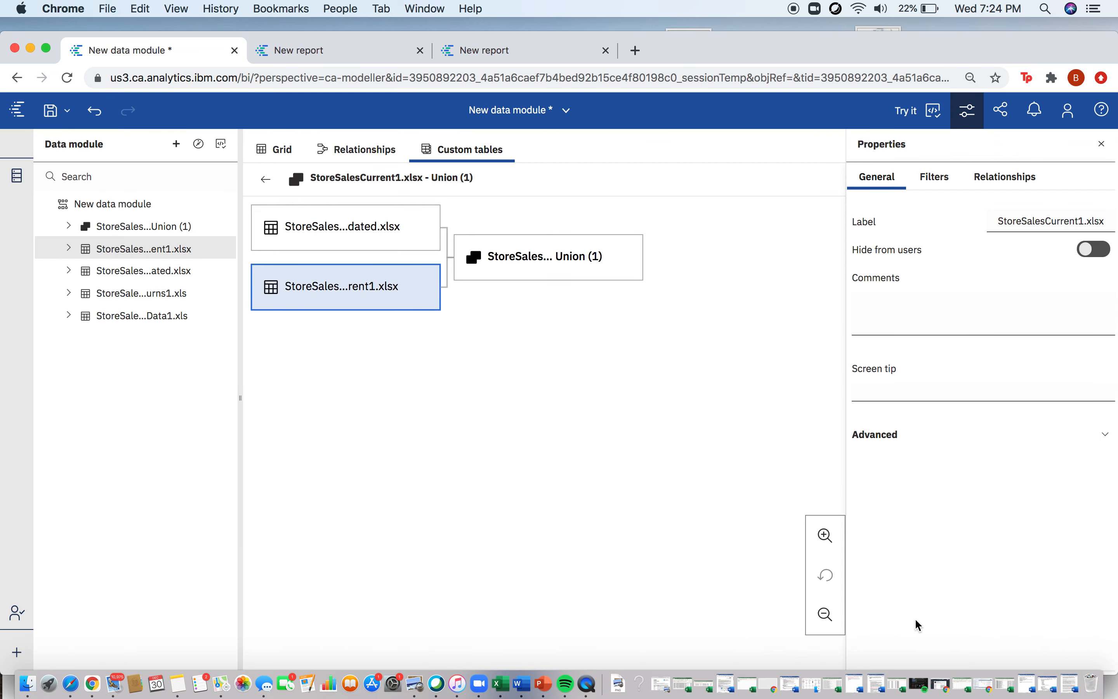
Step: Open a trial report on the data module and add the whole union table to the empty list
{"action": "left_click", "coordinate": [148, 231]}
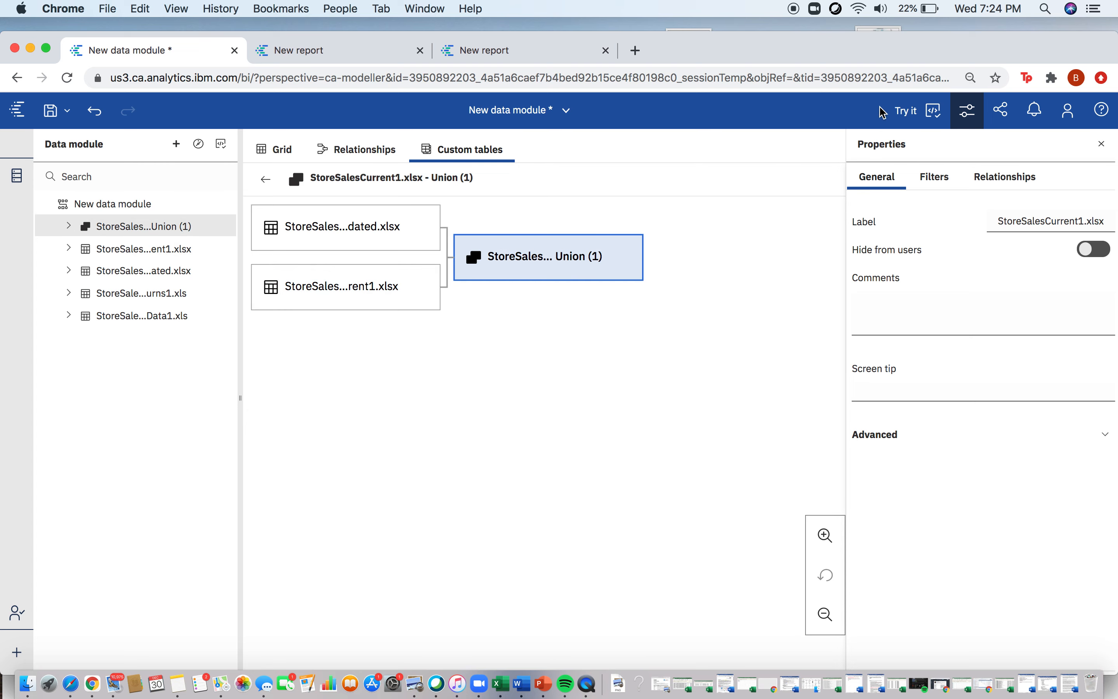
{"action": "left_click", "coordinate": [908, 111]}
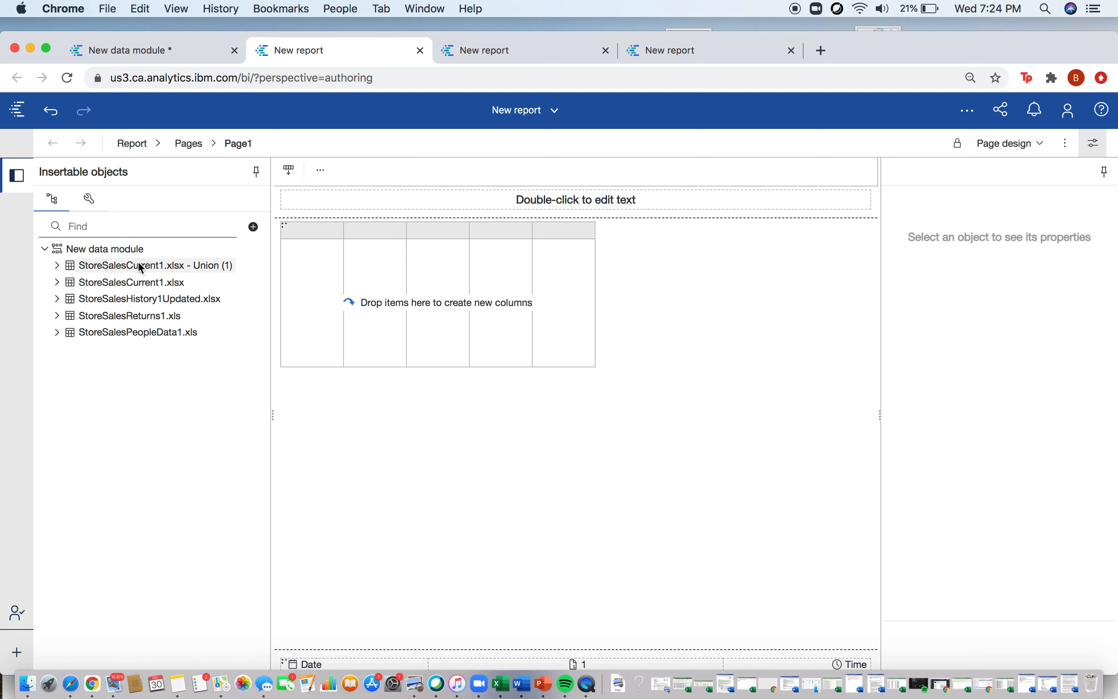
{"action": "left_click_drag", "start_coordinate": [132, 262], "coordinate": [350, 259]}
Step: Insert a Row number column in front of the Calendar column of the list
{"action": "left_click", "coordinate": [126, 199]}
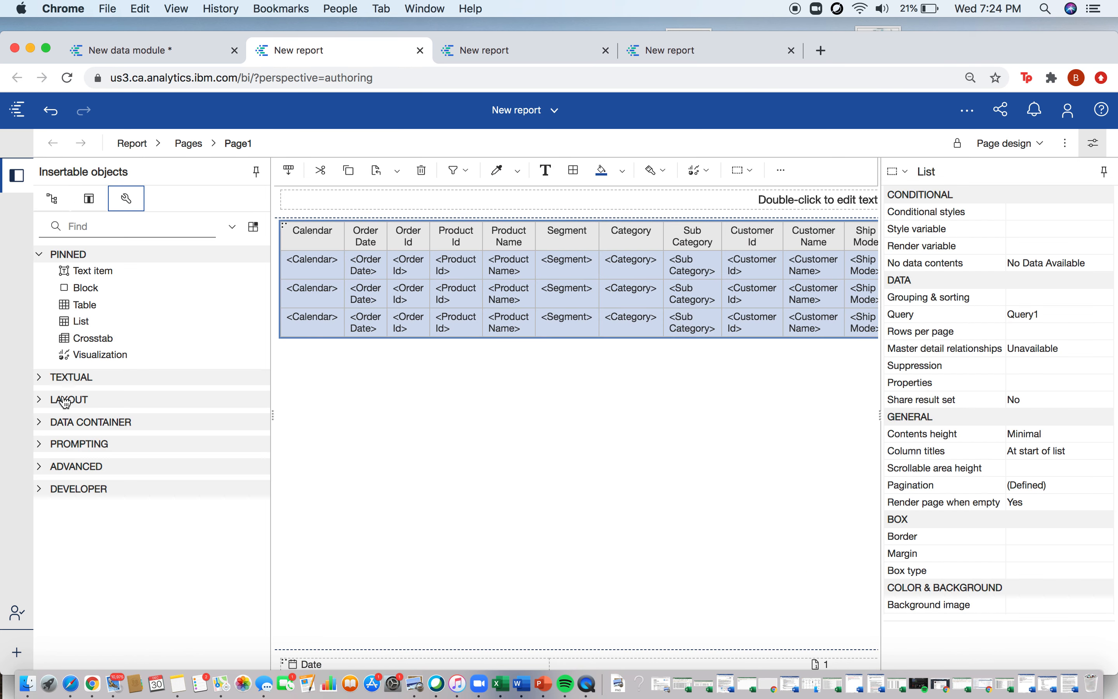
{"action": "left_click", "coordinate": [41, 378]}
{"action": "left_click_drag", "start_coordinate": [103, 528], "coordinate": [296, 266]}
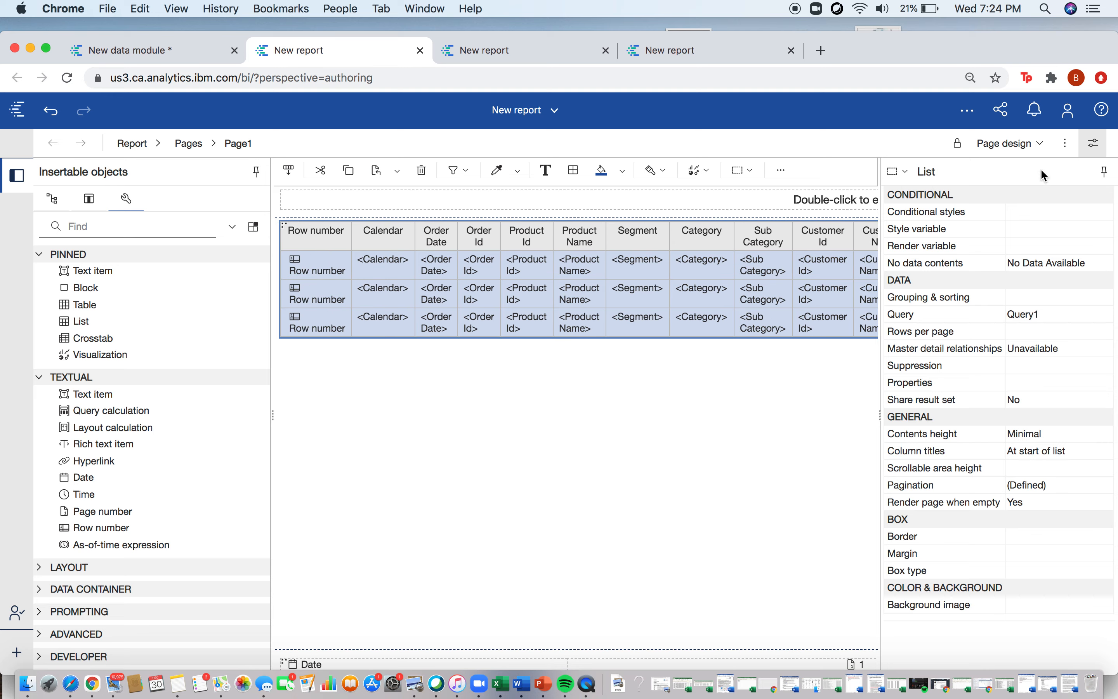
Step: Switch the report to page preview and check the row numbers at the very end of the list
{"action": "left_click", "coordinate": [1011, 142]}
{"action": "left_click", "coordinate": [1010, 189]}
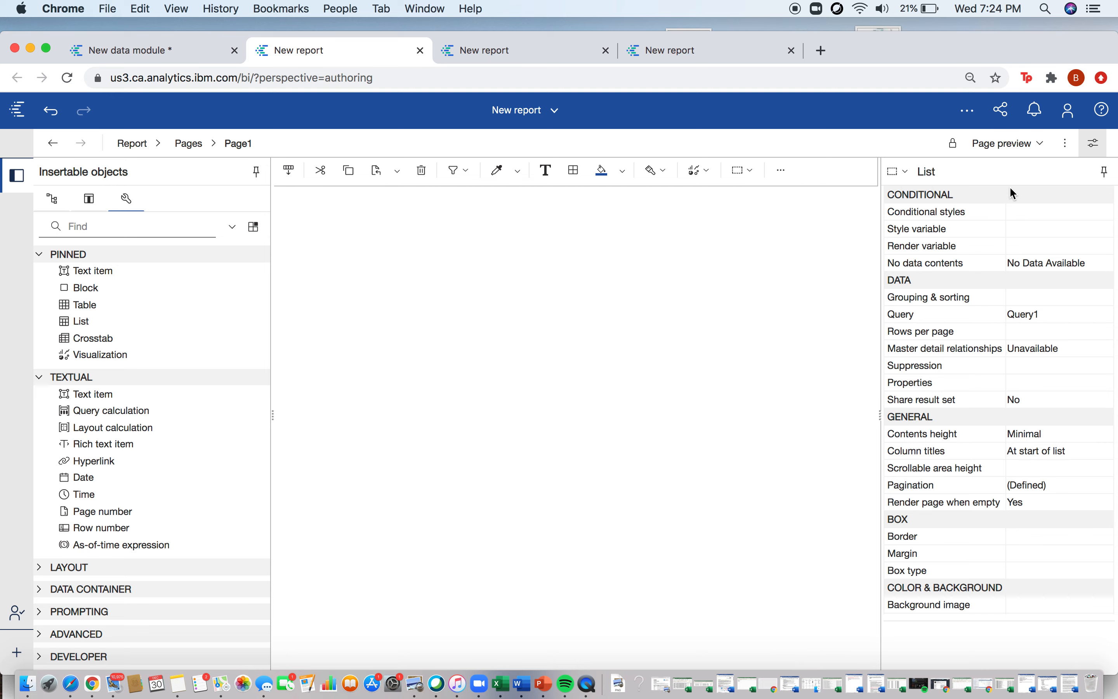
{"action": "scroll", "coordinate": [644, 414], "scroll_direction": "down", "scroll_amount": 10}
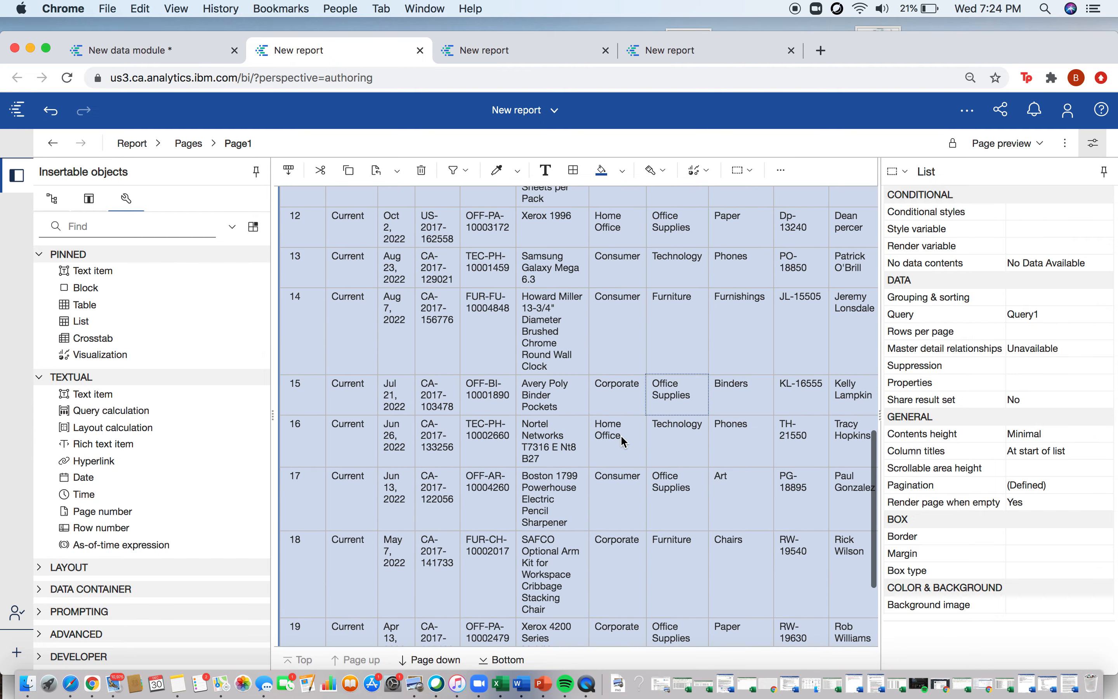
{"action": "scroll", "coordinate": [536, 510], "scroll_direction": "down", "scroll_amount": 3}
{"action": "left_click", "coordinate": [500, 660]}
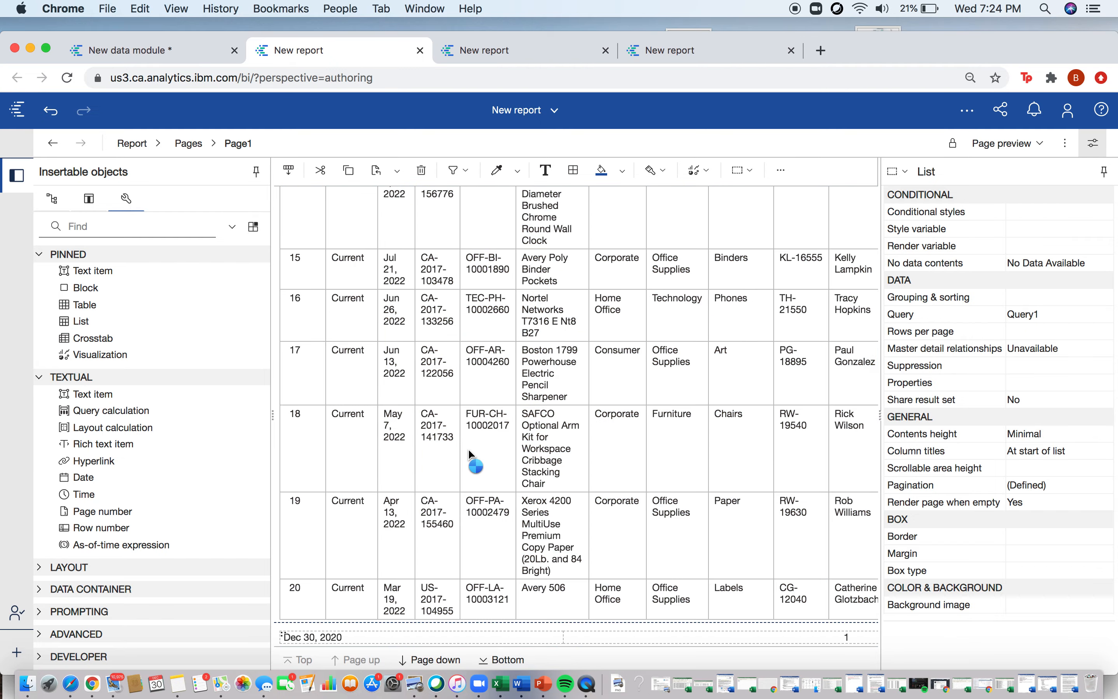
{"action": "scroll", "coordinate": [474, 456], "scroll_direction": "down", "scroll_amount": 10}
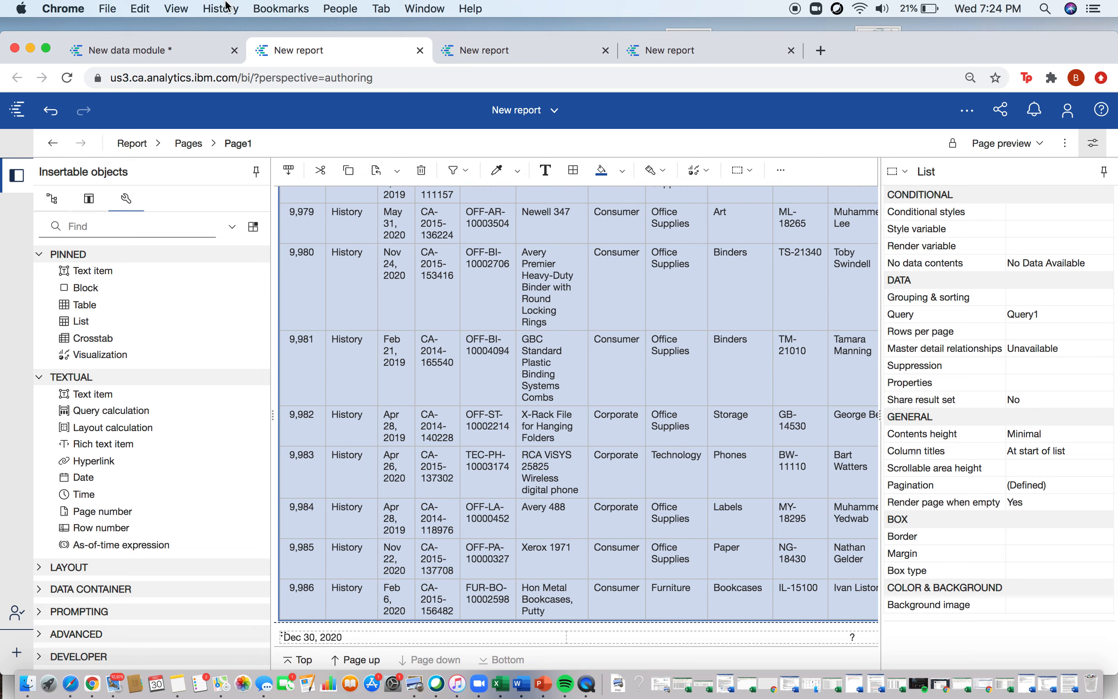
Step: Start another new table from the union table in the data module and include StoreSalesReturns1.xls as the second source table
{"action": "left_click", "coordinate": [163, 58]}
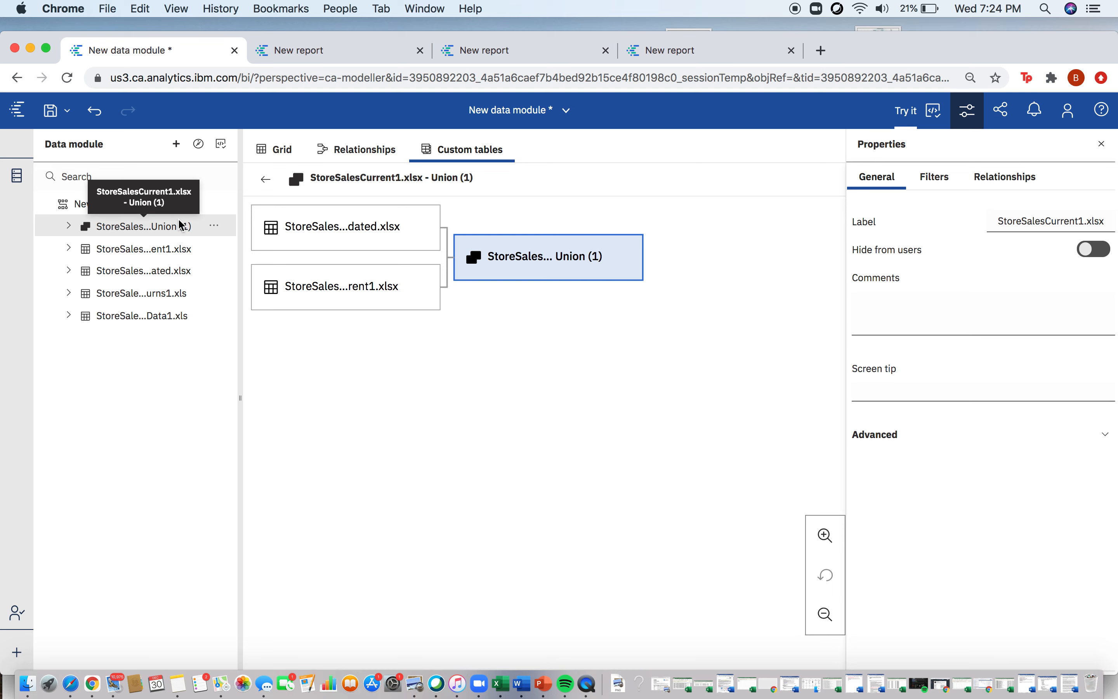
{"action": "left_click", "coordinate": [222, 226]}
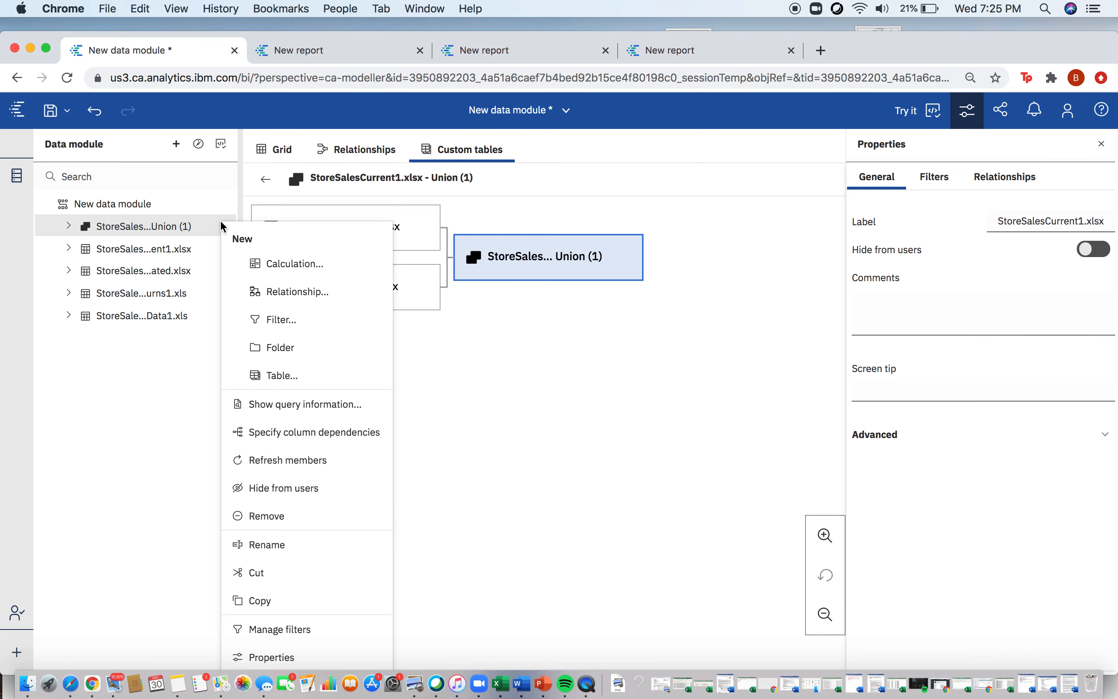
{"action": "left_click", "coordinate": [273, 377]}
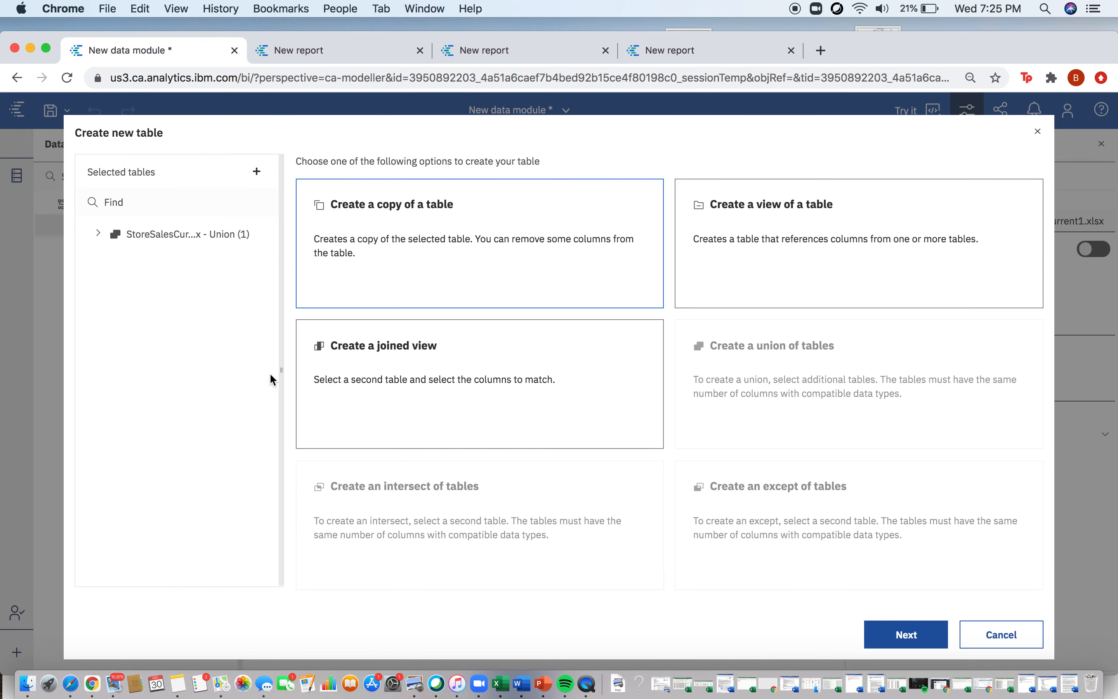
{"action": "left_click", "coordinate": [257, 172]}
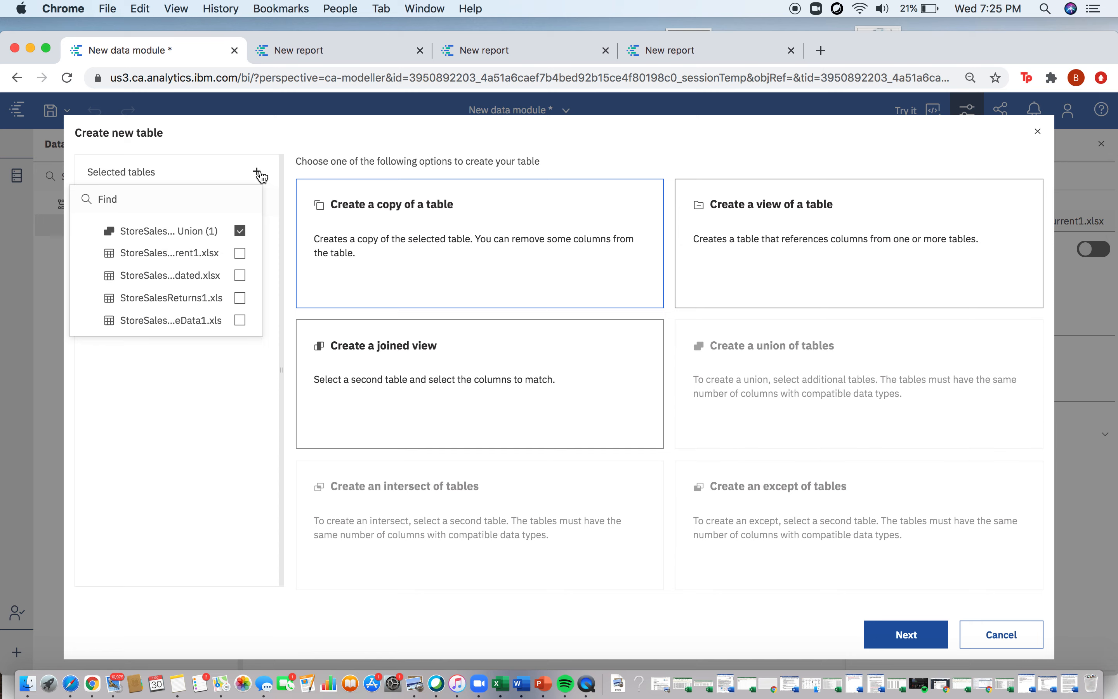
{"action": "left_click", "coordinate": [240, 298]}
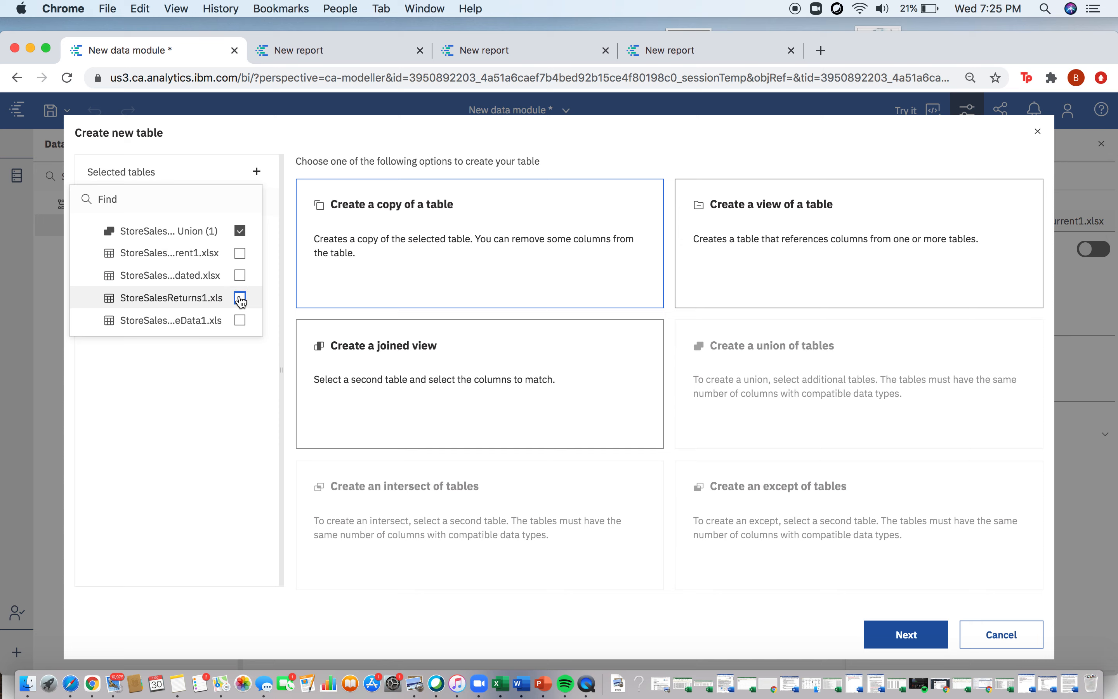
Step: Choose a joined view of the two tables and select Order Id from the union and Order ID from the returns as the matching columns
{"action": "left_click", "coordinate": [788, 279]}
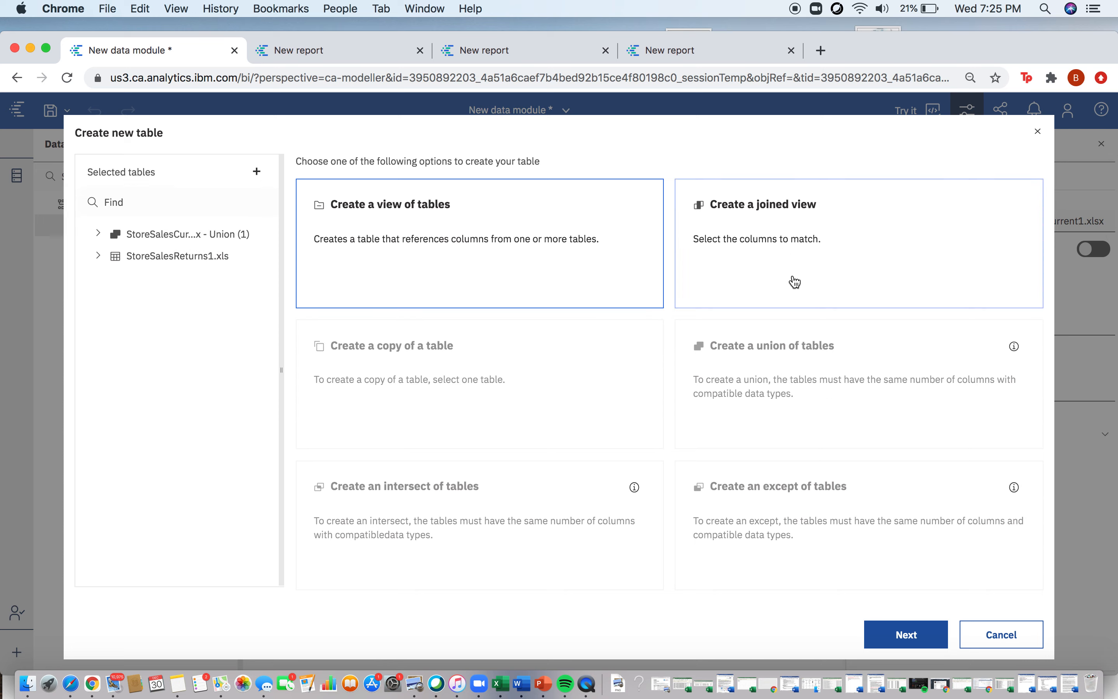
{"action": "left_click", "coordinate": [904, 634]}
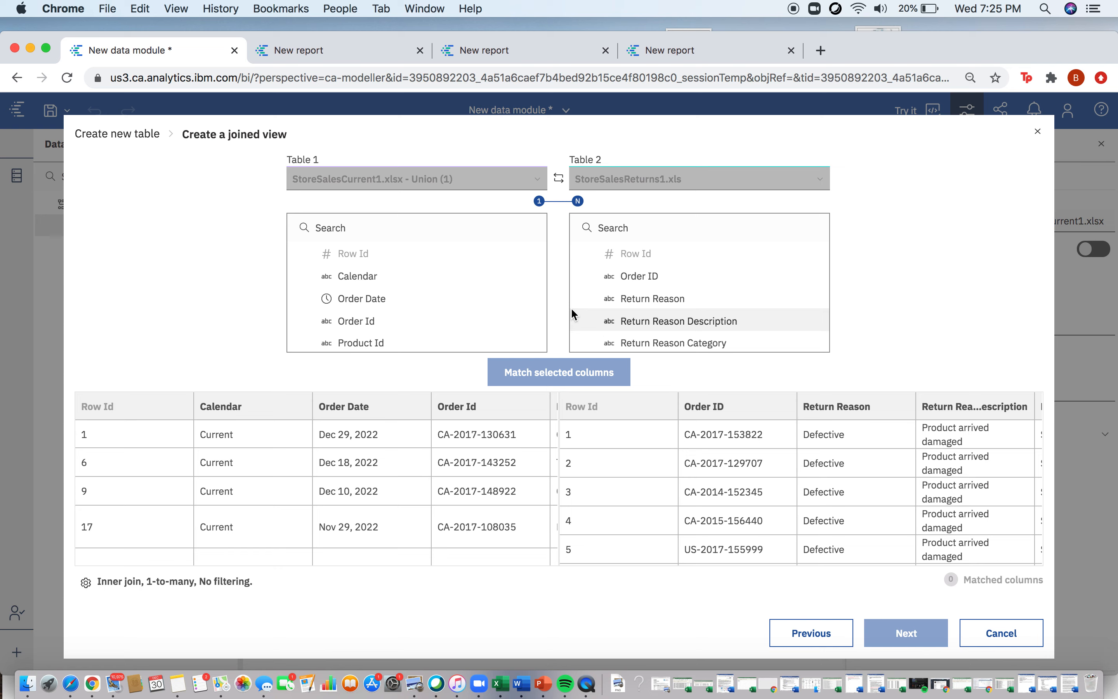
{"action": "left_click", "coordinate": [434, 322]}
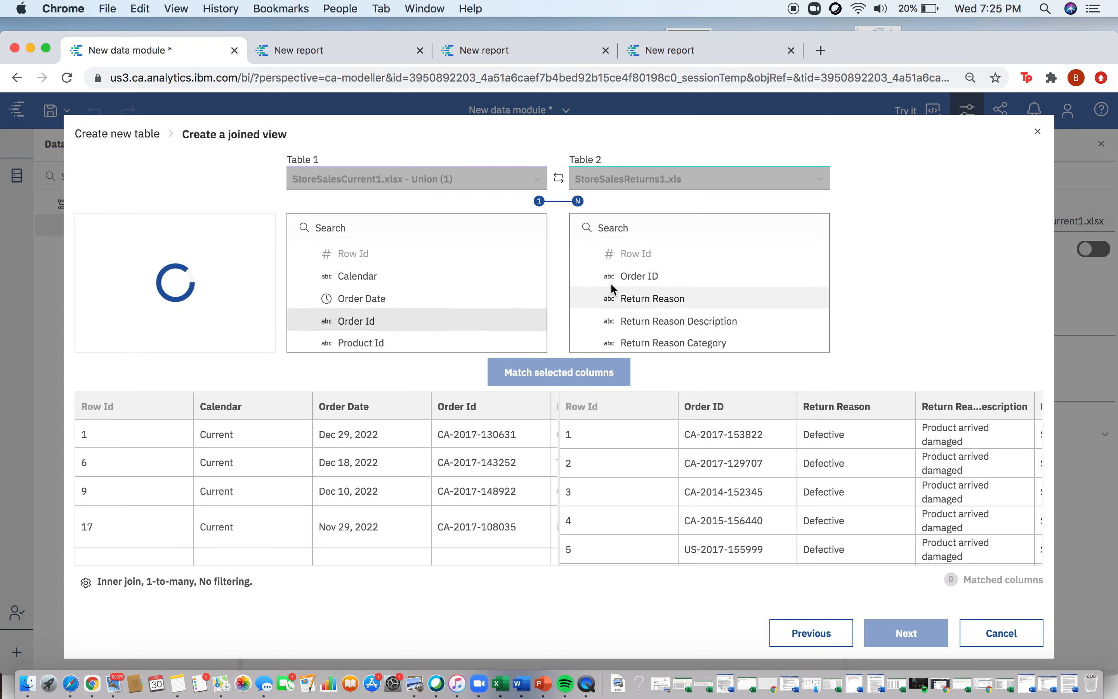
{"action": "left_click", "coordinate": [628, 277]}
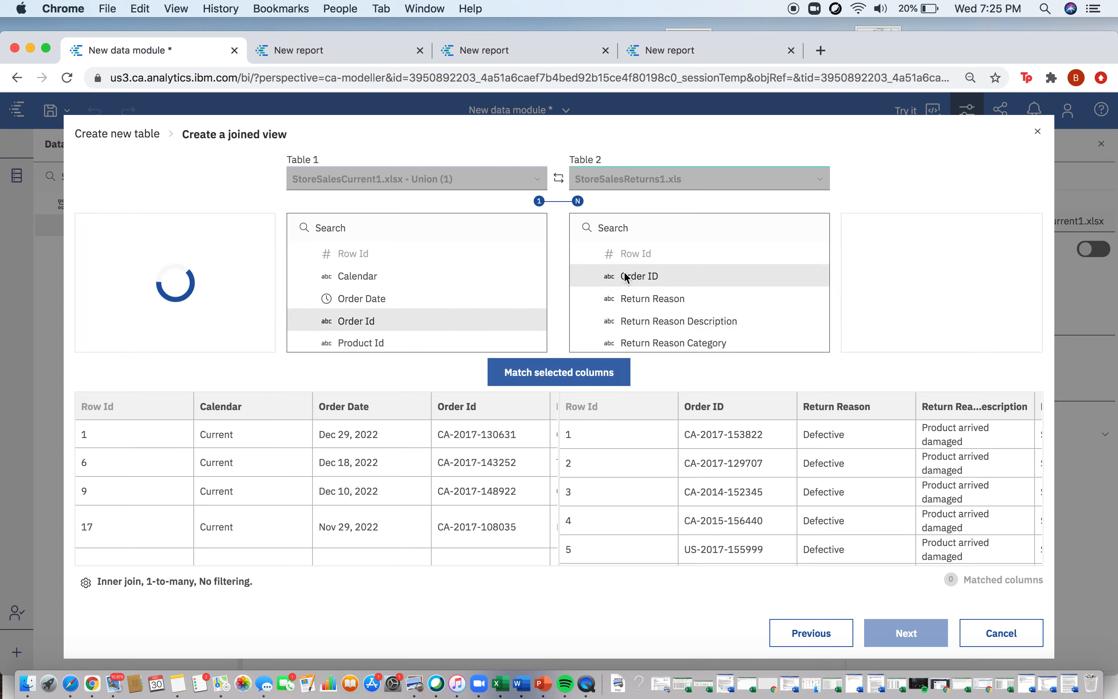
{"action": "left_click", "coordinate": [532, 375]}
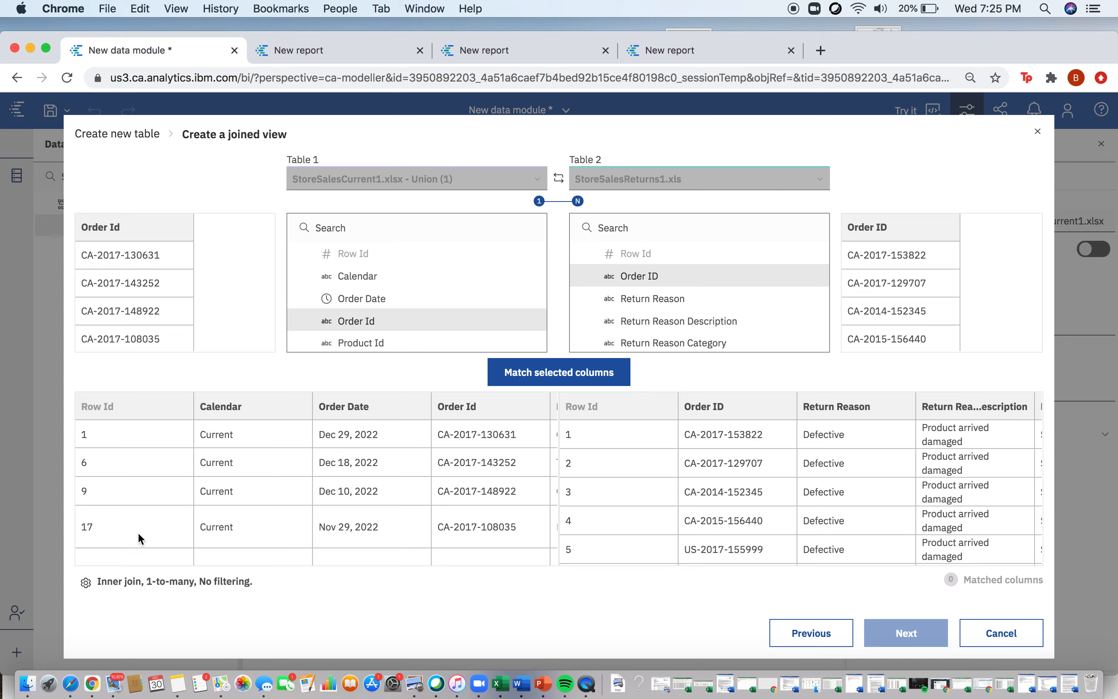
Step: Set the relationship type to Left outer join, match the tables on Order ID and proceed to the item selection
{"action": "left_click", "coordinate": [86, 584]}
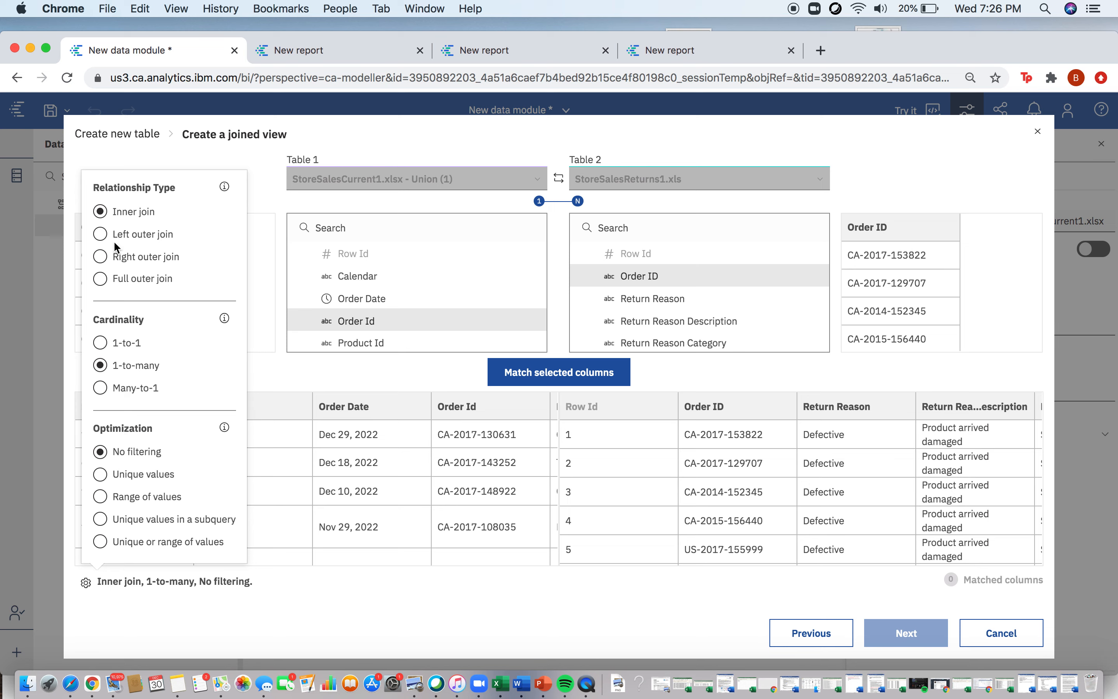
{"action": "left_click", "coordinate": [100, 235]}
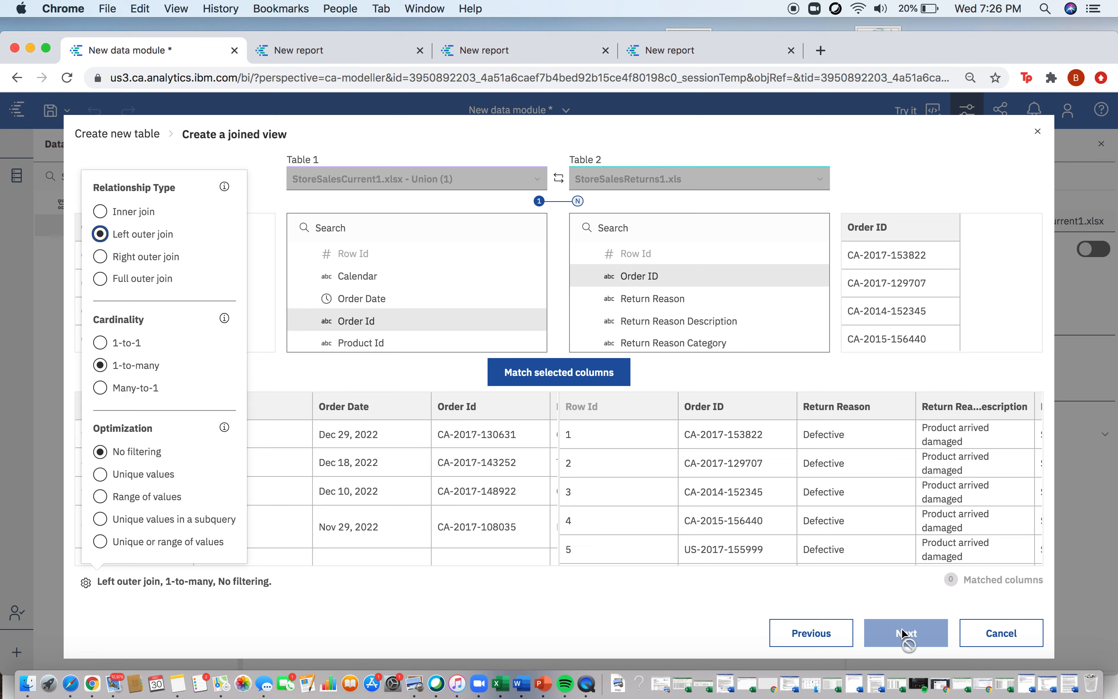
{"action": "left_click", "coordinate": [579, 375]}
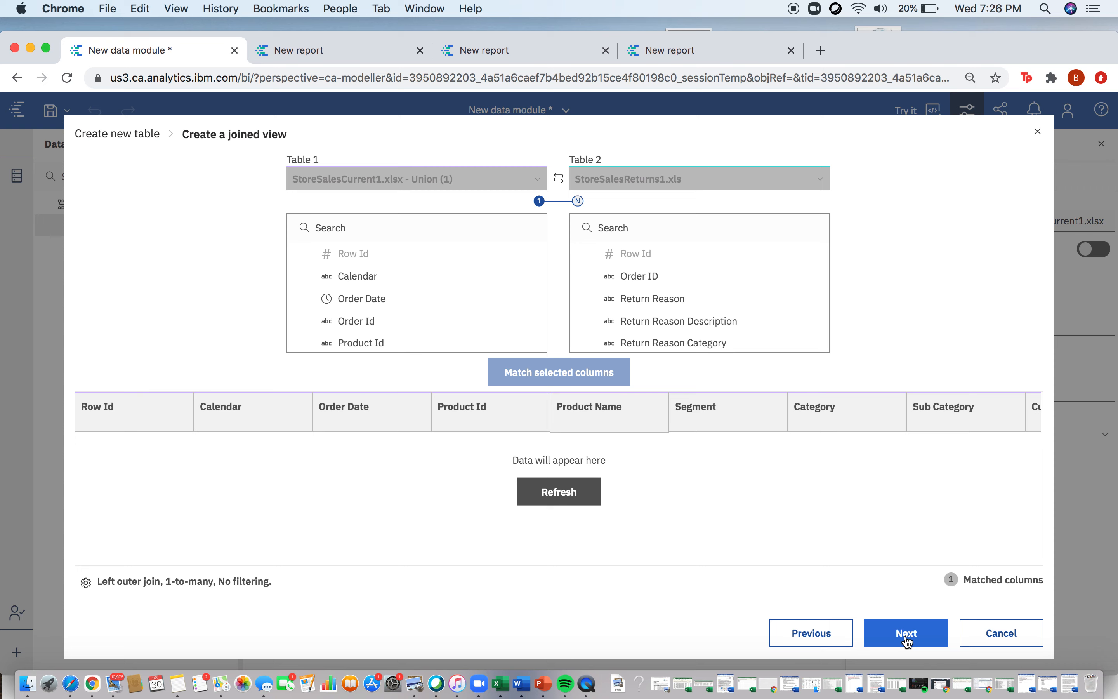
{"action": "left_click", "coordinate": [429, 318]}
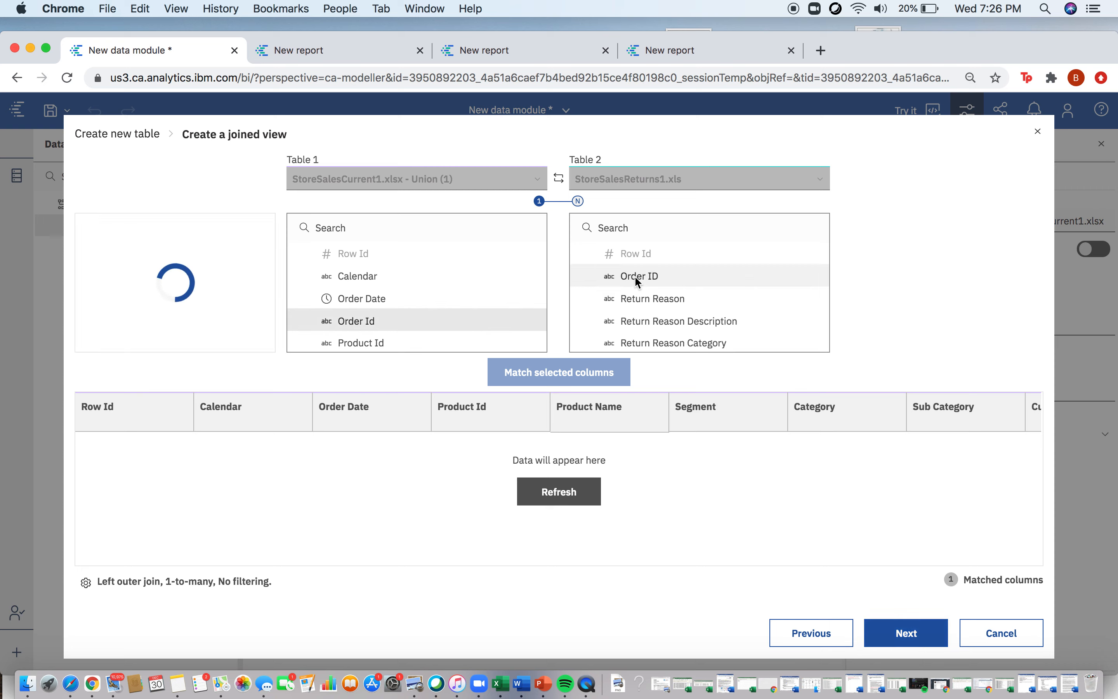
{"action": "left_click", "coordinate": [638, 277]}
{"action": "left_click", "coordinate": [582, 372]}
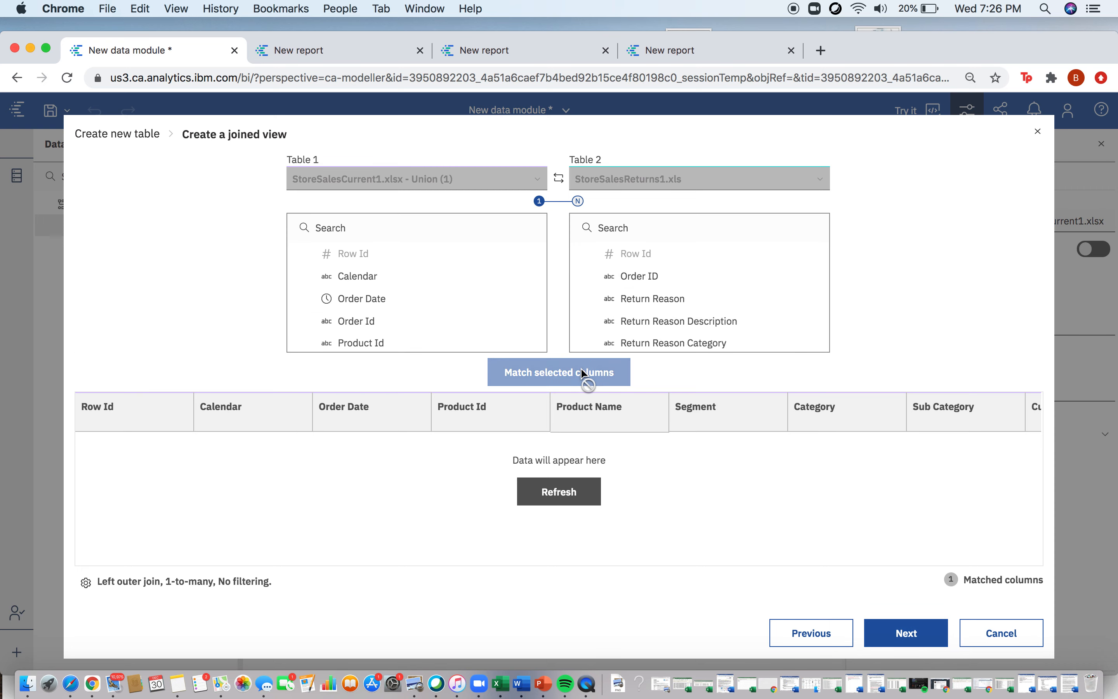
{"action": "left_click", "coordinate": [930, 636]}
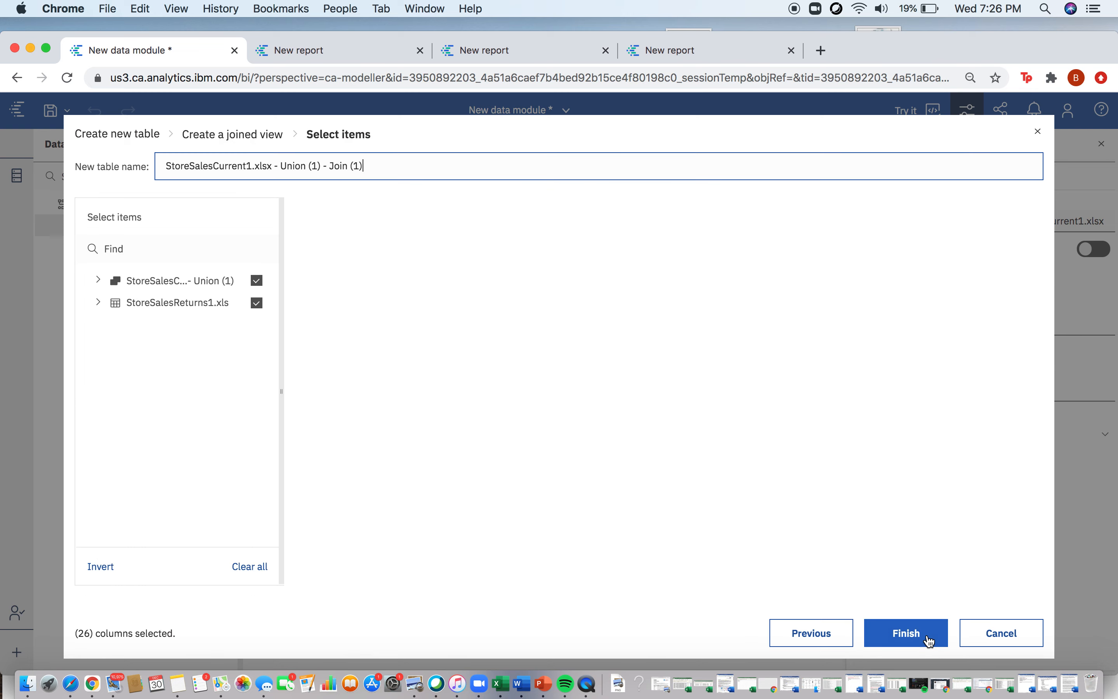
Step: Preview the joined rows across to the return columns and finish creating the table with all items included
{"action": "left_click", "coordinate": [691, 410]}
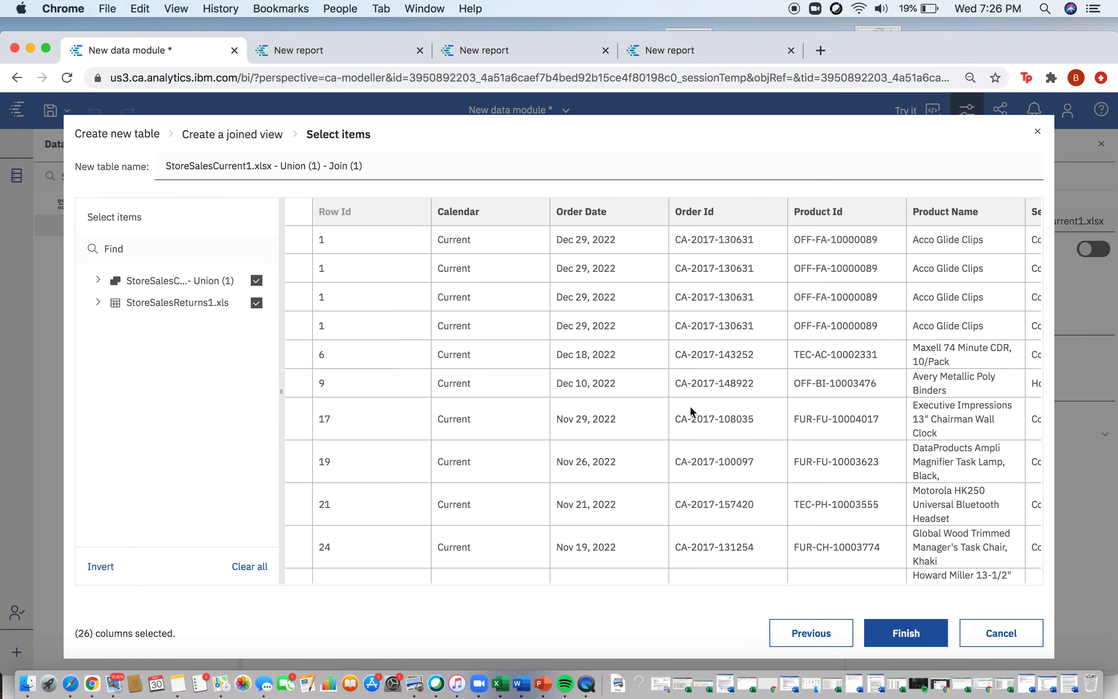
{"action": "scroll", "coordinate": [692, 410], "scroll_direction": "right", "scroll_amount": 15}
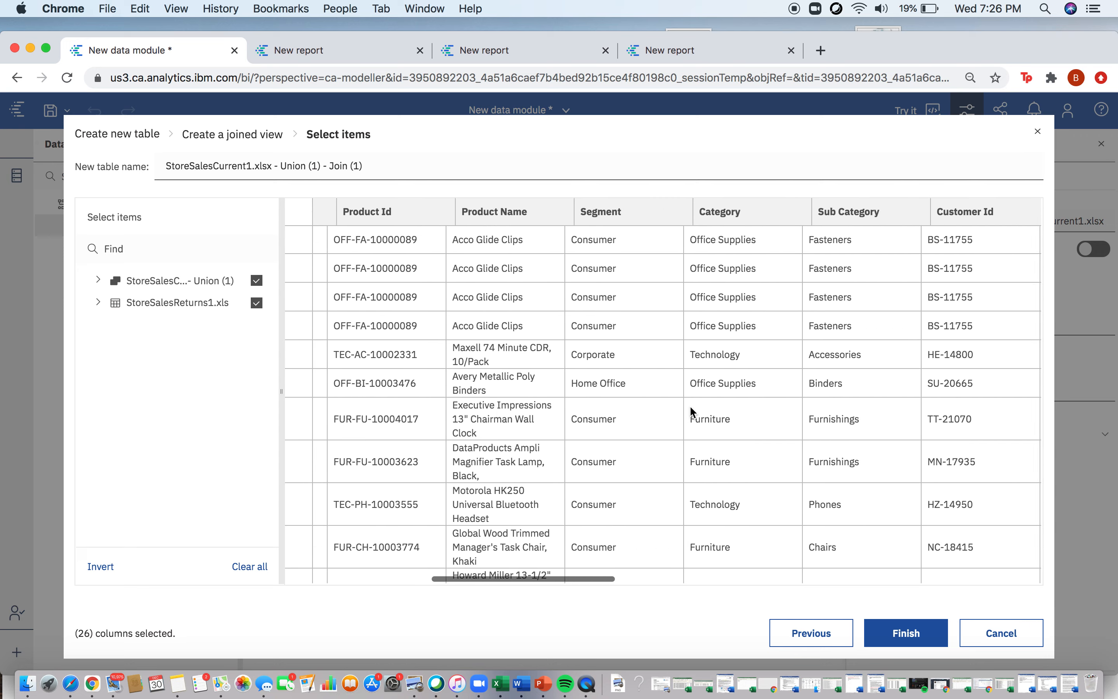
{"action": "scroll", "coordinate": [691, 408], "scroll_direction": "right", "scroll_amount": 10}
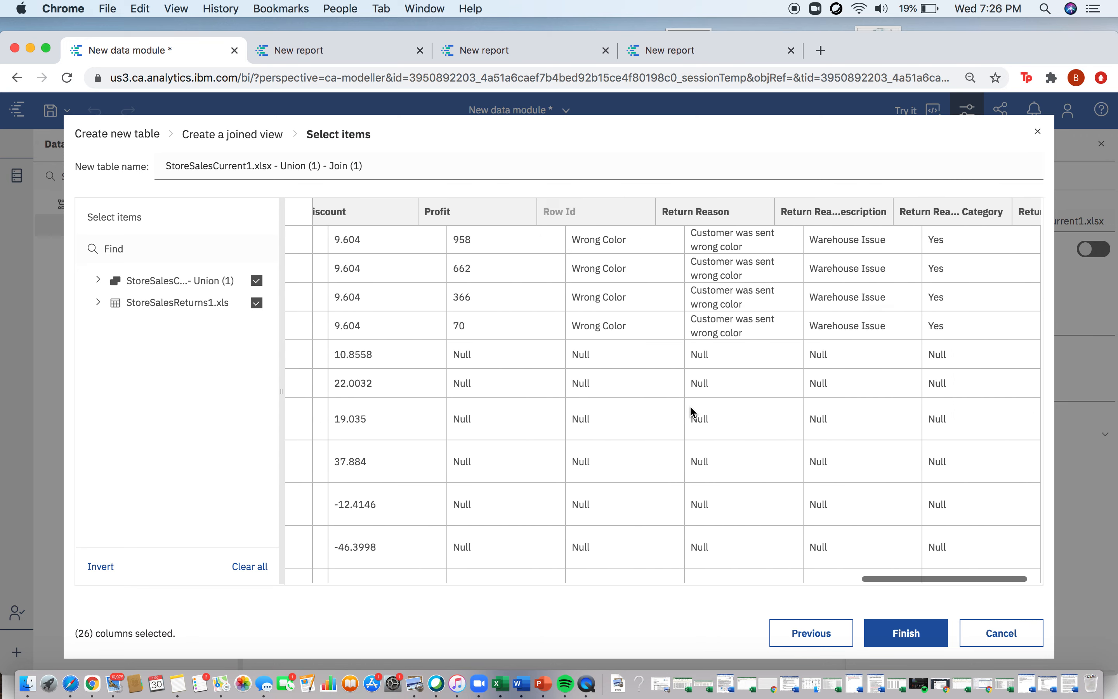
{"action": "scroll", "coordinate": [698, 412], "scroll_direction": "down", "scroll_amount": 5}
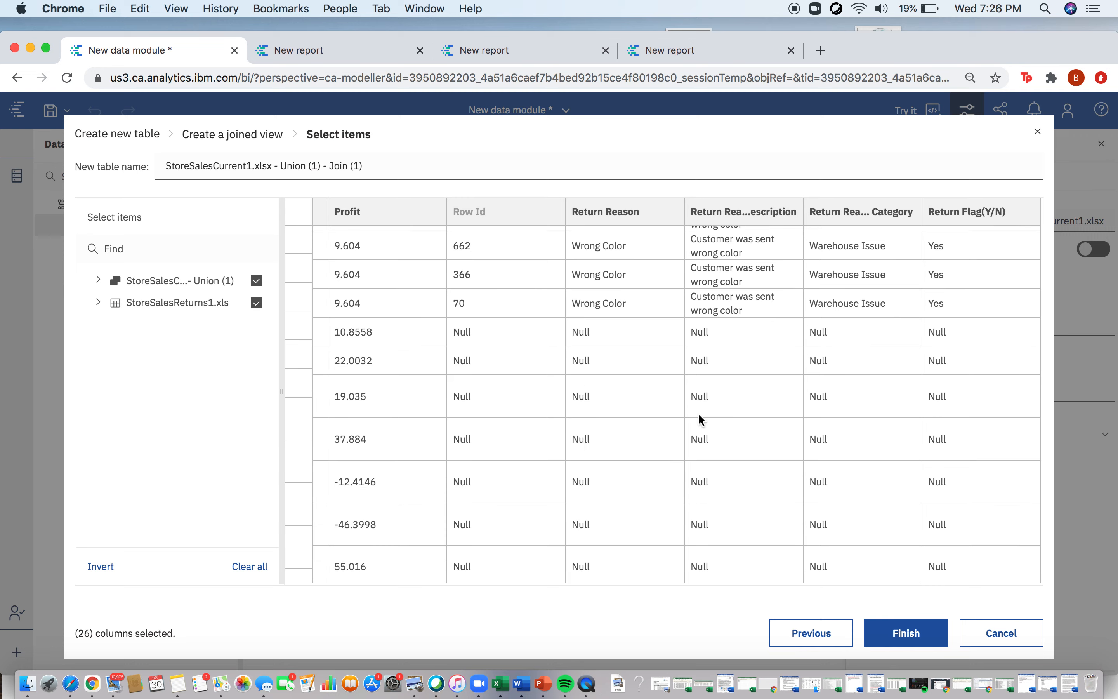
{"action": "scroll", "coordinate": [698, 412], "scroll_direction": "up", "scroll_amount": 5}
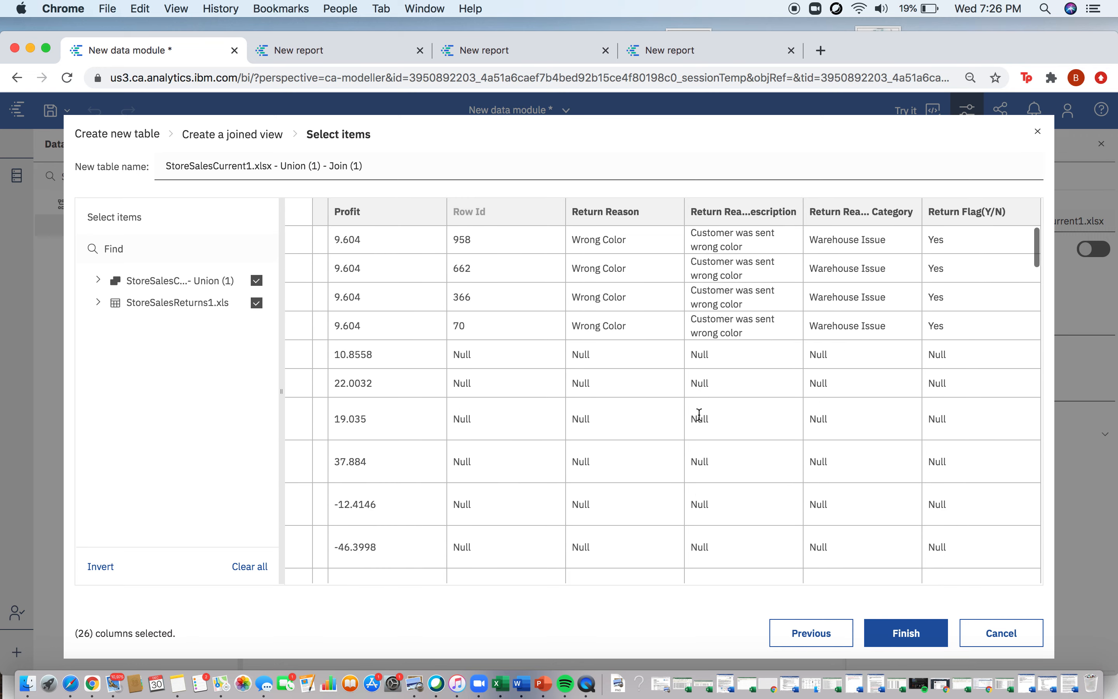
{"action": "left_click", "coordinate": [907, 634]}
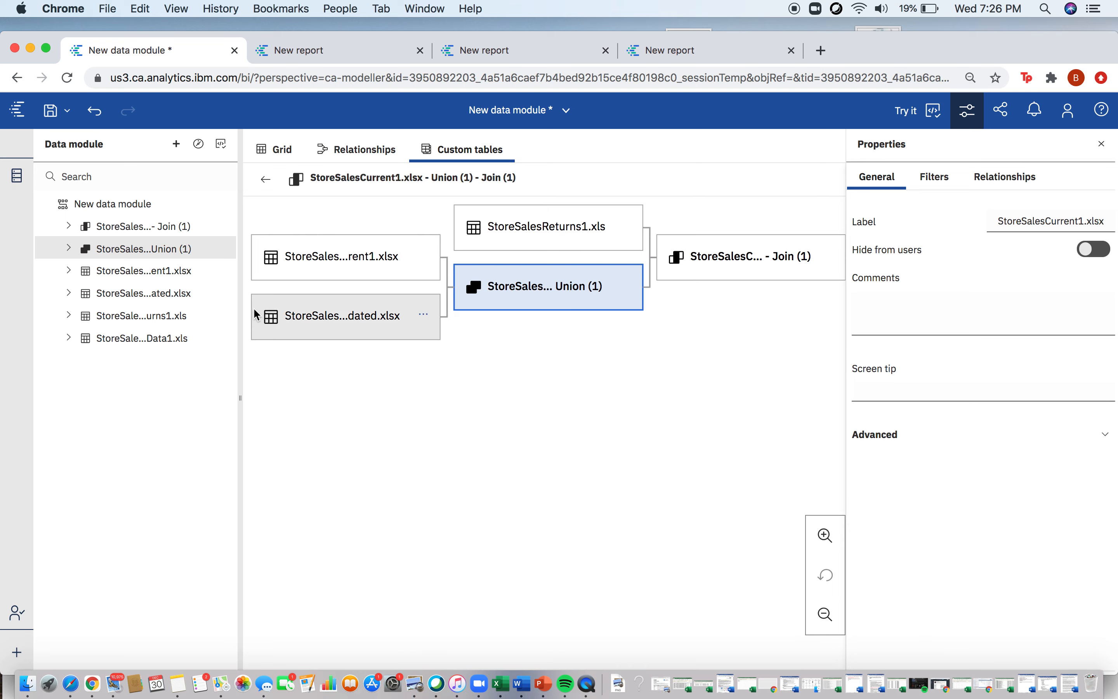
Step: Hide StoreSalesReturns1.xls, StoreSalesHistory1Updated.xlsx, StoreSalesCurrent1.xlsx and the union table from users
{"action": "mouse_move", "coordinate": [221, 347]}
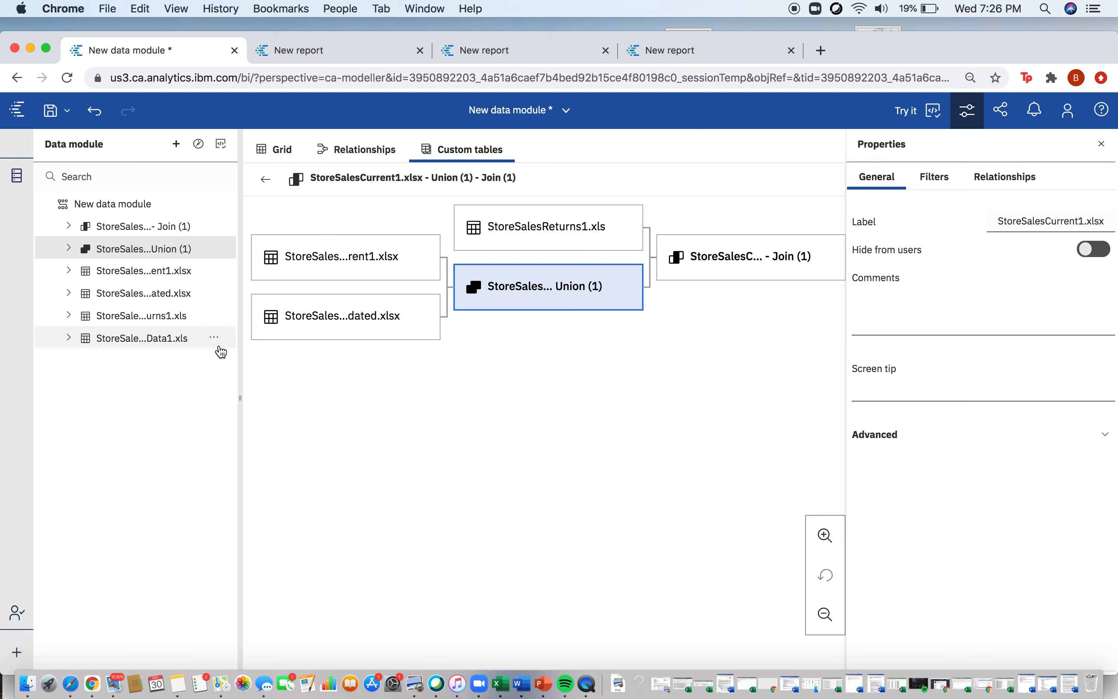
{"action": "left_click", "coordinate": [220, 318]}
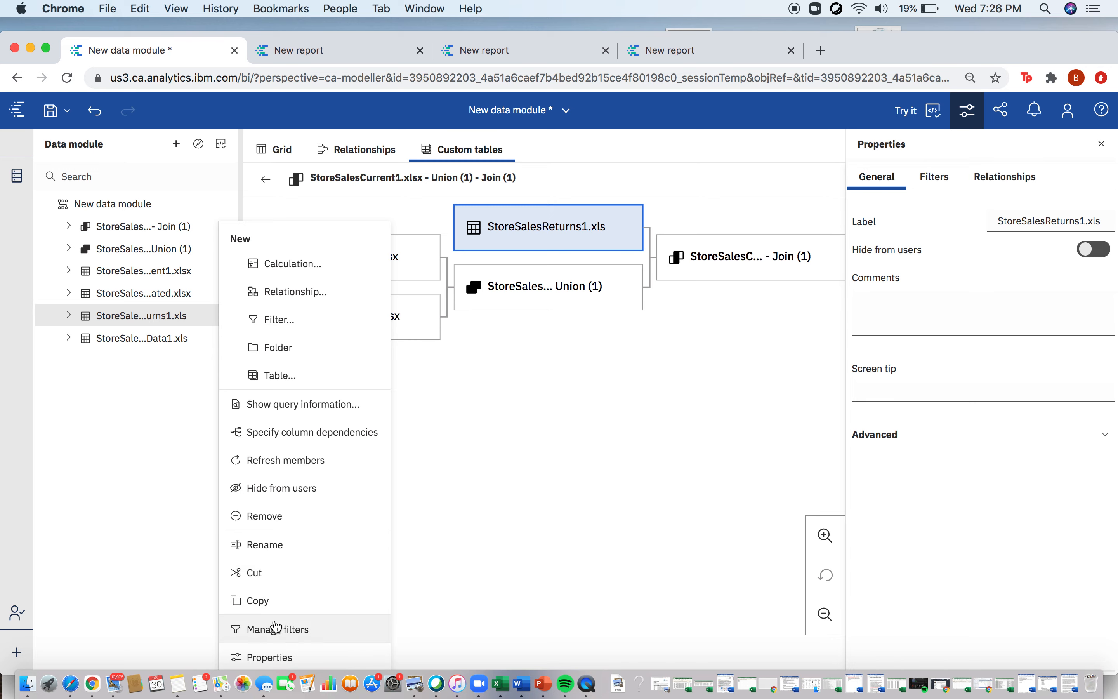
{"action": "left_click", "coordinate": [292, 490]}
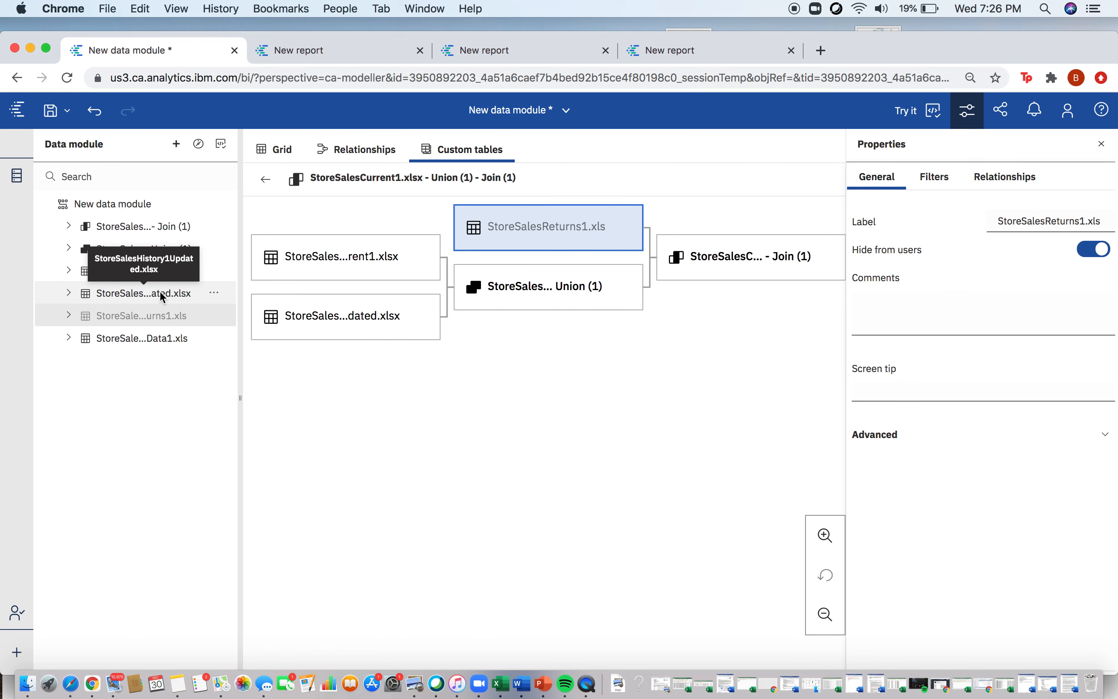
{"action": "left_click", "coordinate": [214, 292]}
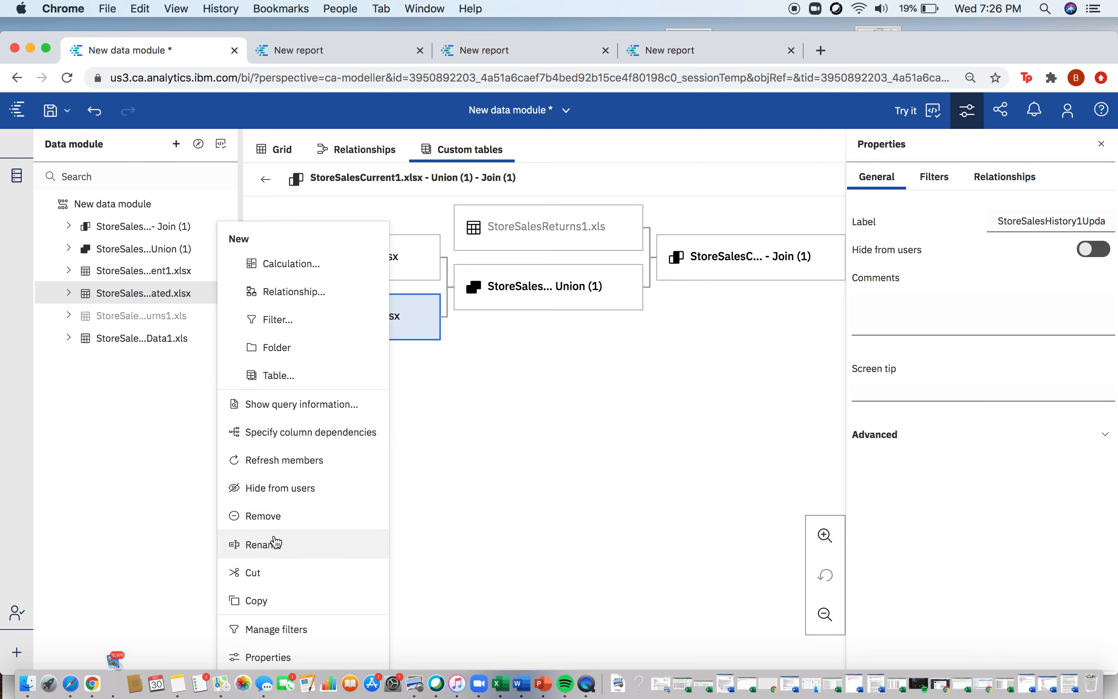
{"action": "left_click", "coordinate": [284, 490]}
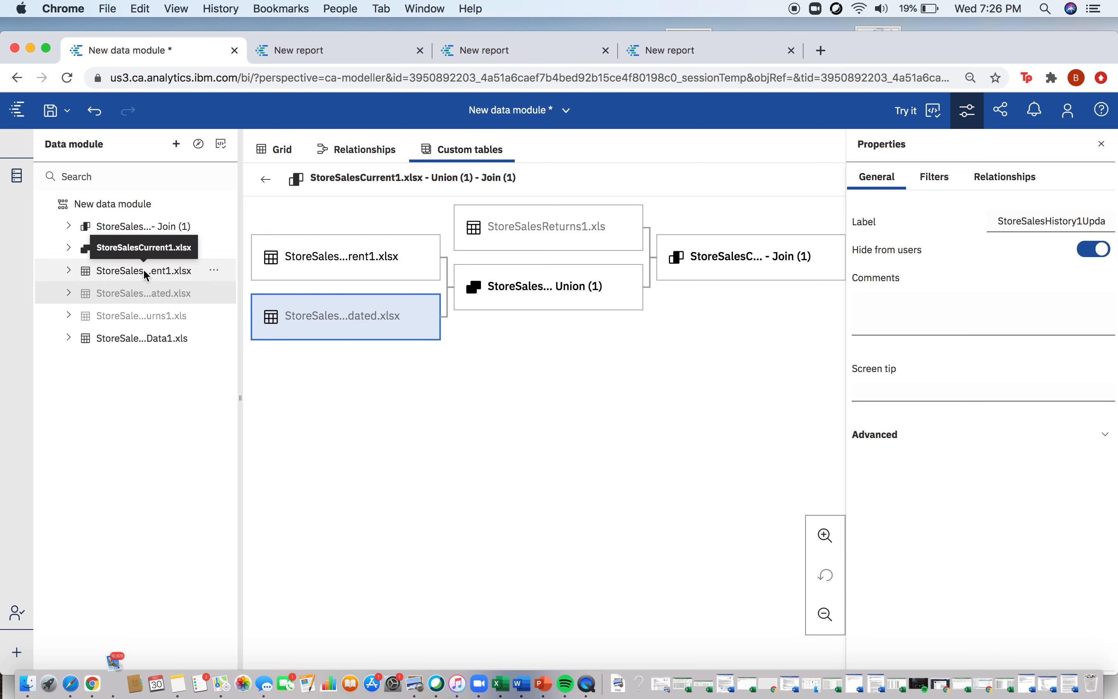
{"action": "left_click", "coordinate": [215, 273]}
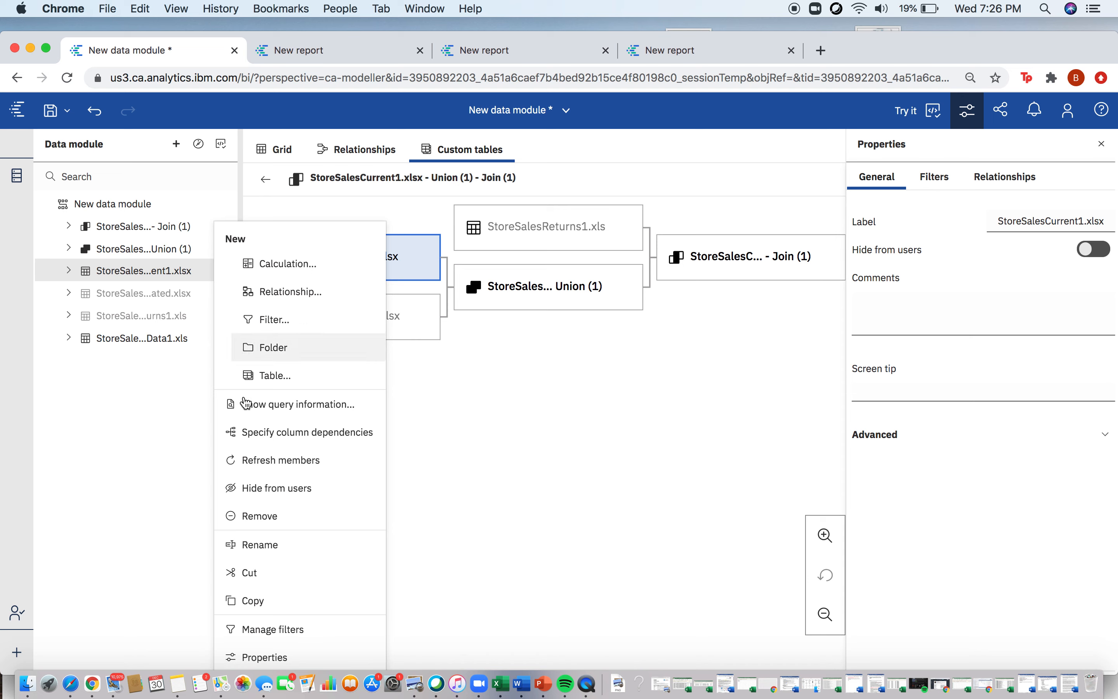
{"action": "left_click", "coordinate": [262, 490]}
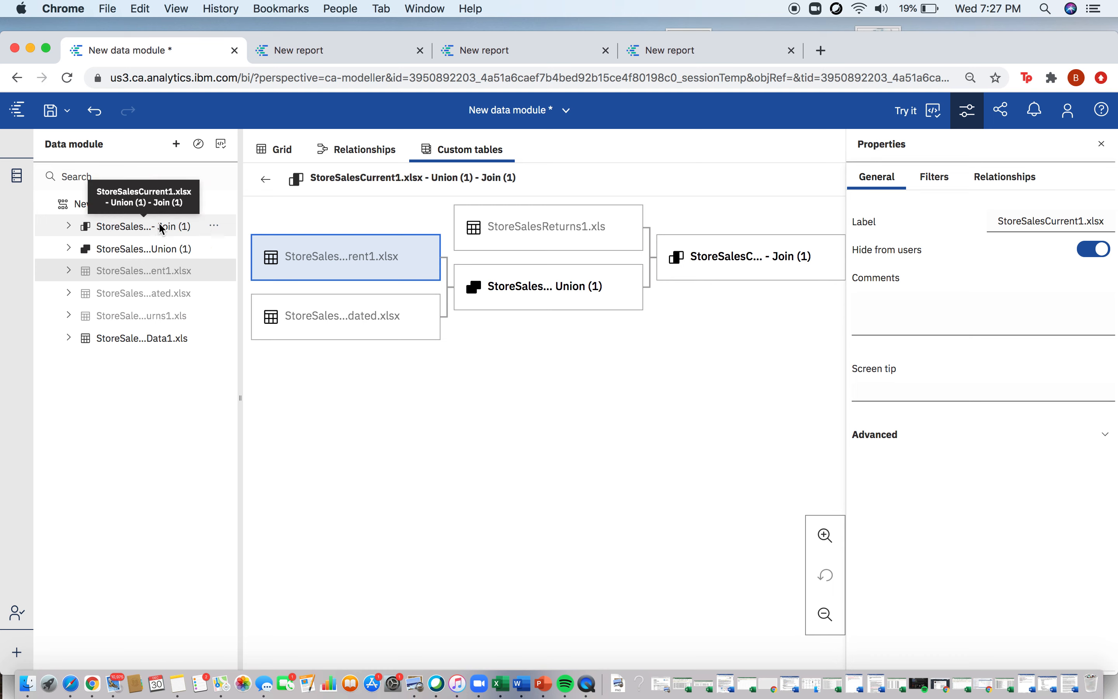
{"action": "left_click", "coordinate": [213, 249]}
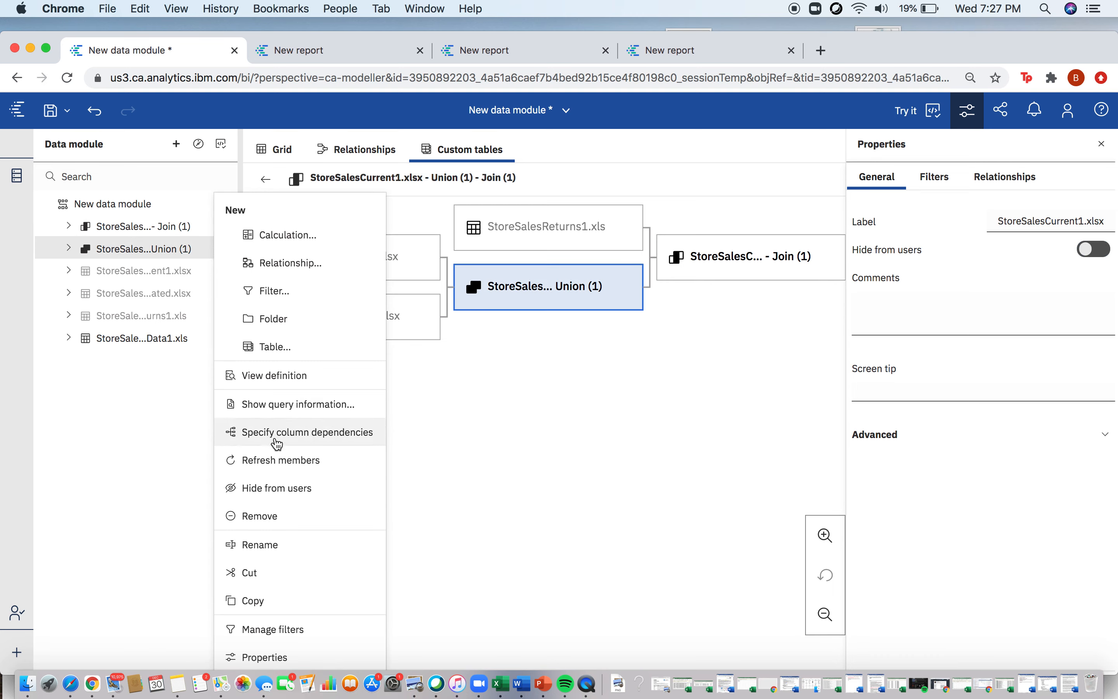
{"action": "left_click", "coordinate": [285, 498]}
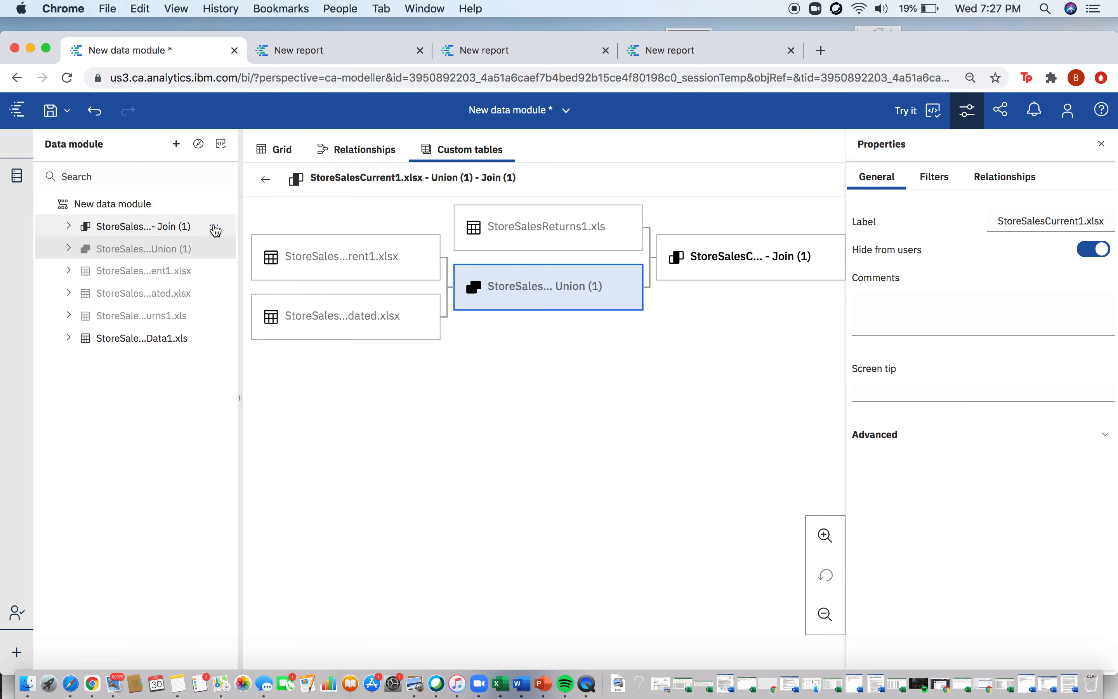
Step: Start a new table from the joined table, add StoreSalesPeopleData1.xls as the second source and choose a joined view
{"action": "left_click", "coordinate": [216, 229]}
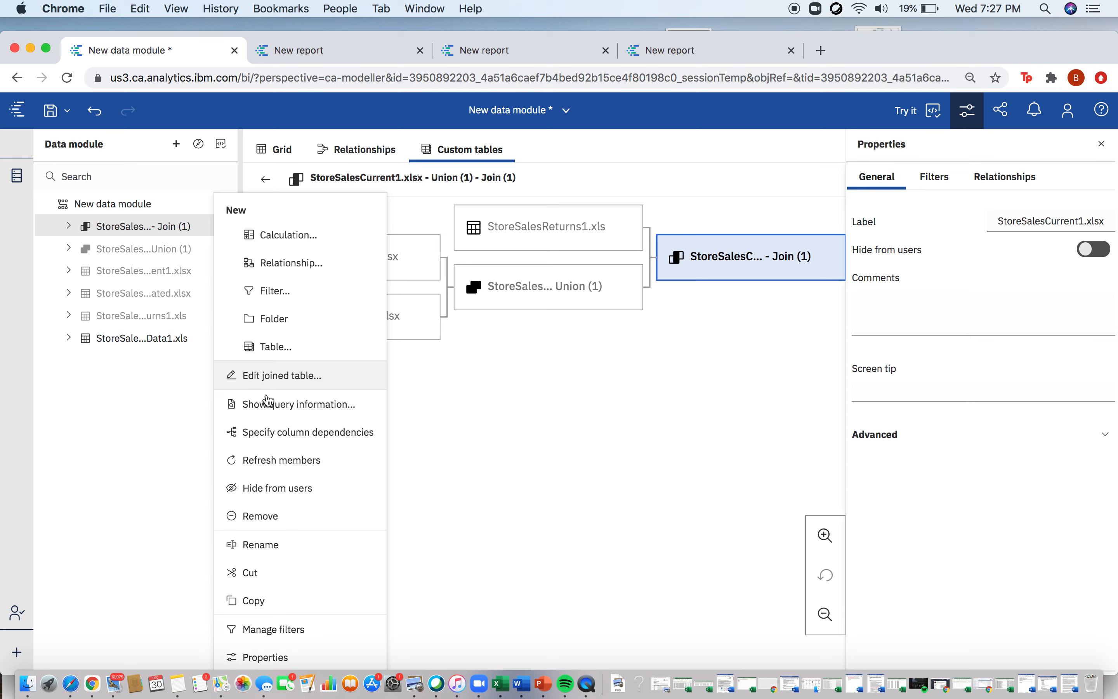
{"action": "left_click", "coordinate": [282, 347]}
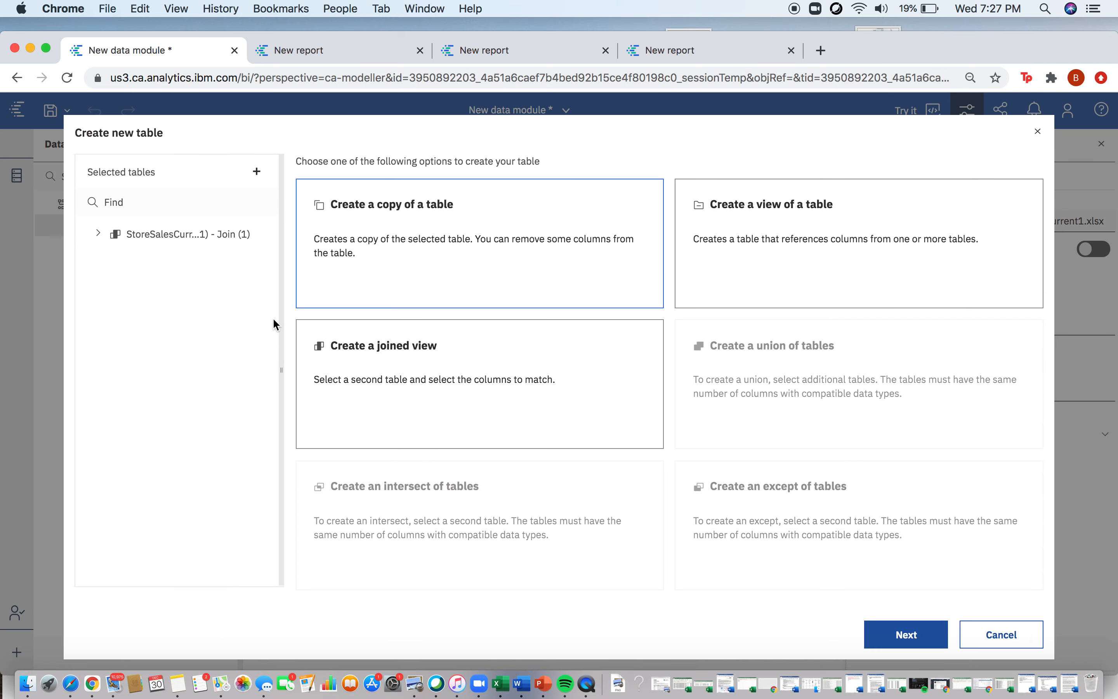
{"action": "left_click", "coordinate": [258, 175]}
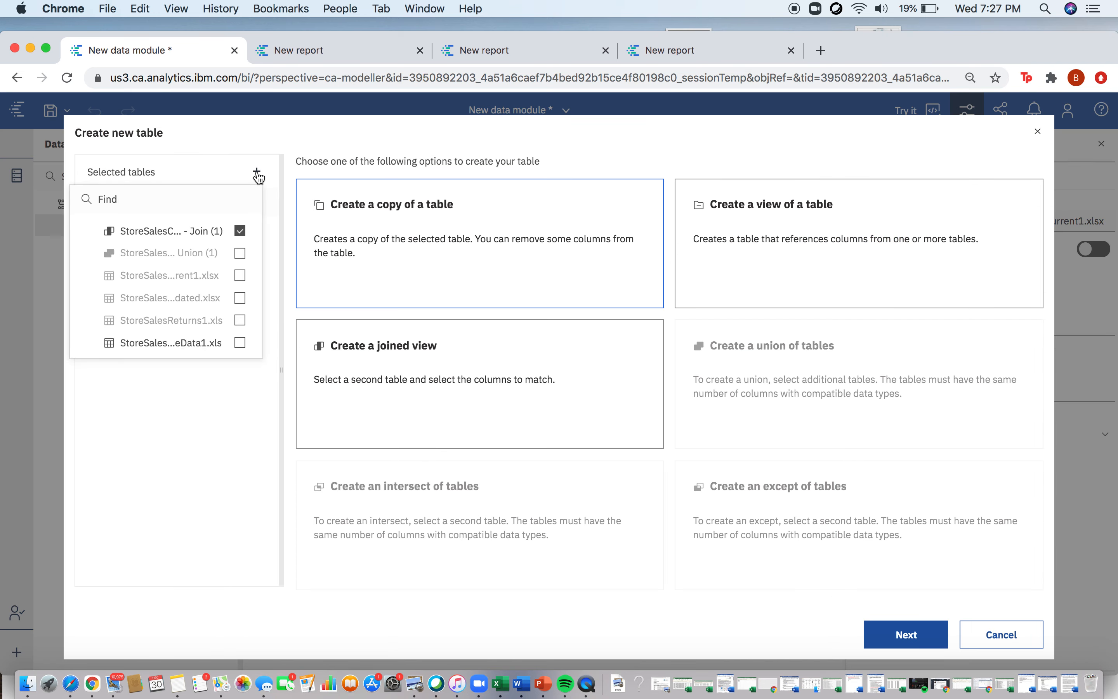
{"action": "left_click", "coordinate": [241, 345]}
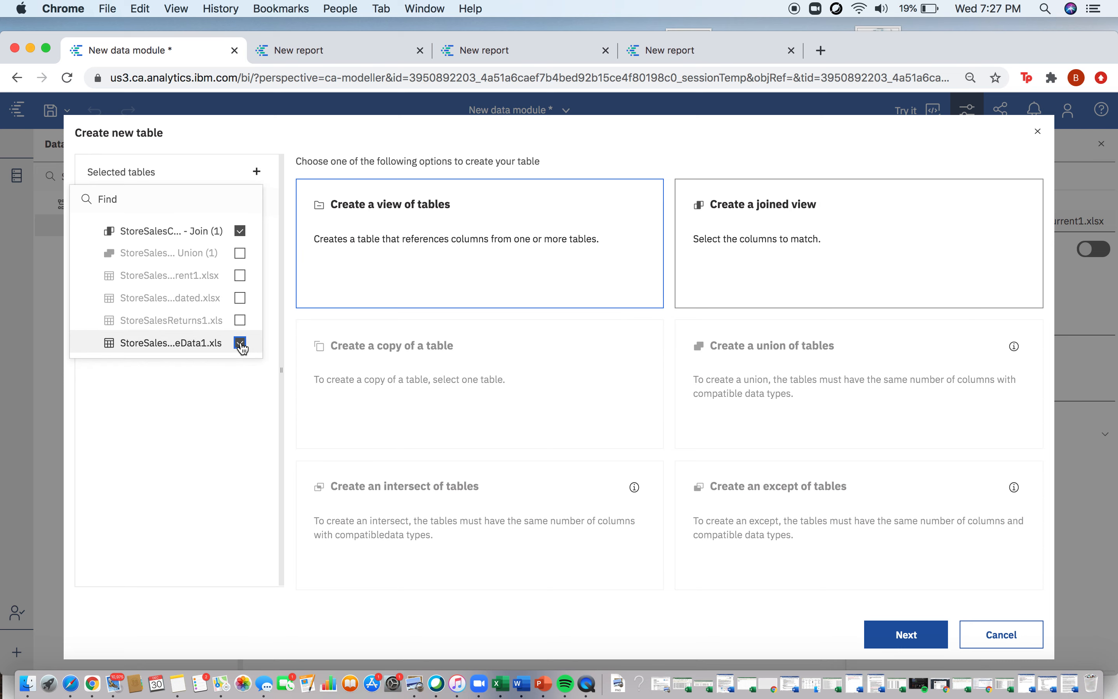
{"action": "left_click", "coordinate": [811, 279]}
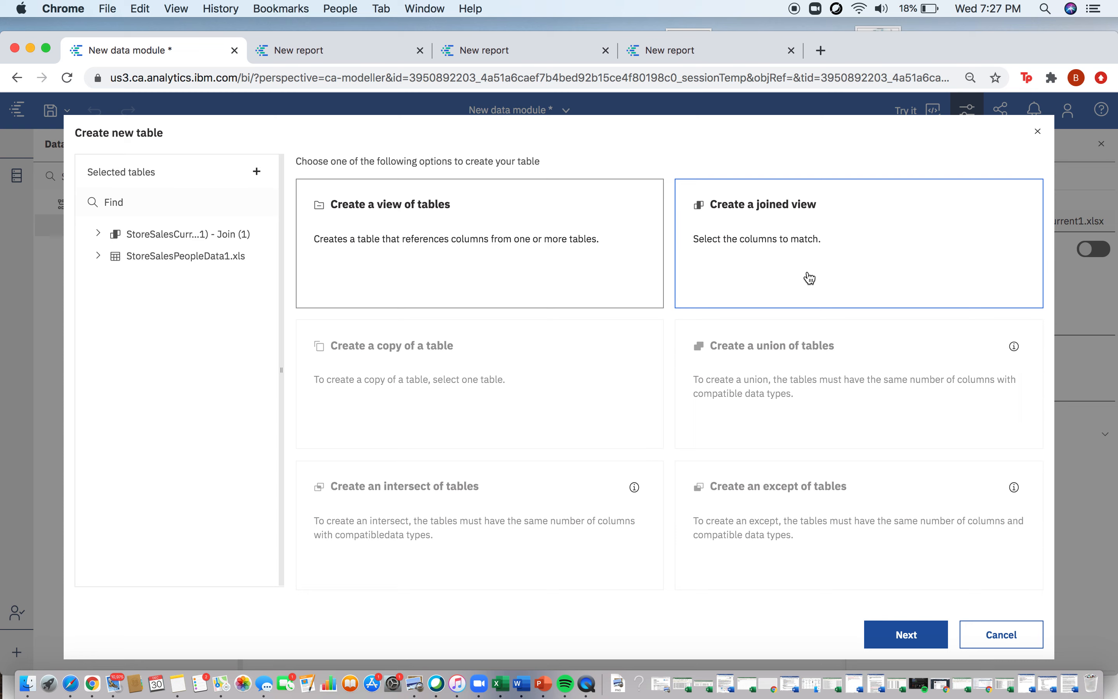
{"action": "left_click", "coordinate": [905, 633]}
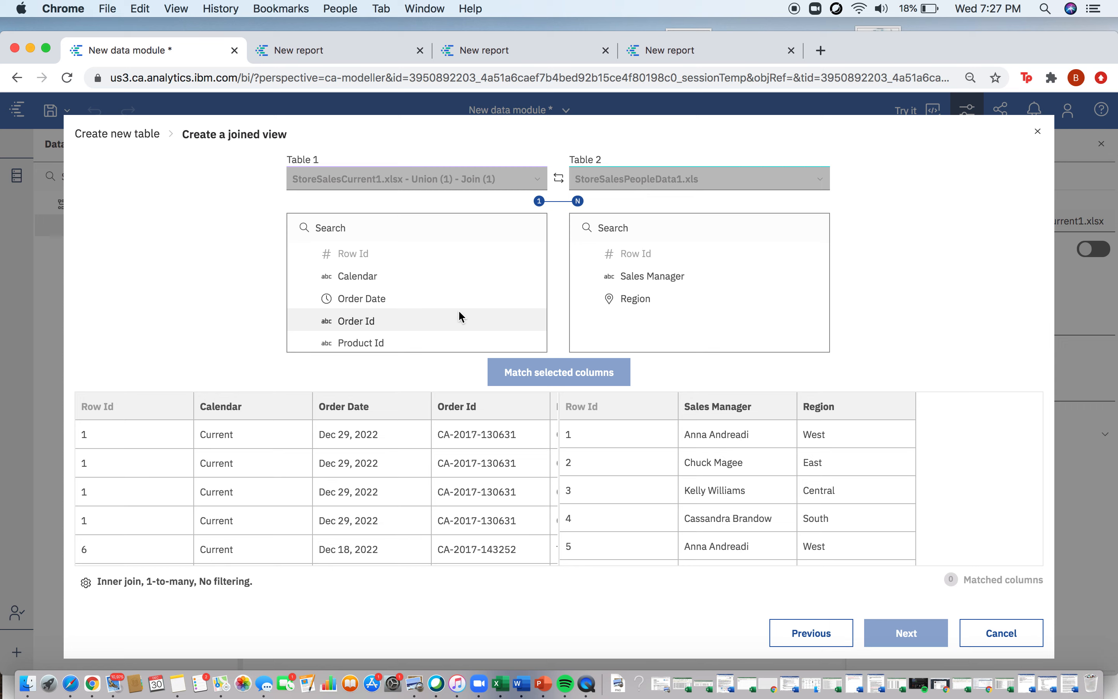
Step: Match the Region column of the joined sales table with the Region column of StoreSalesPeopleData1.xls
{"action": "scroll", "coordinate": [460, 314], "scroll_direction": "down", "scroll_amount": 10}
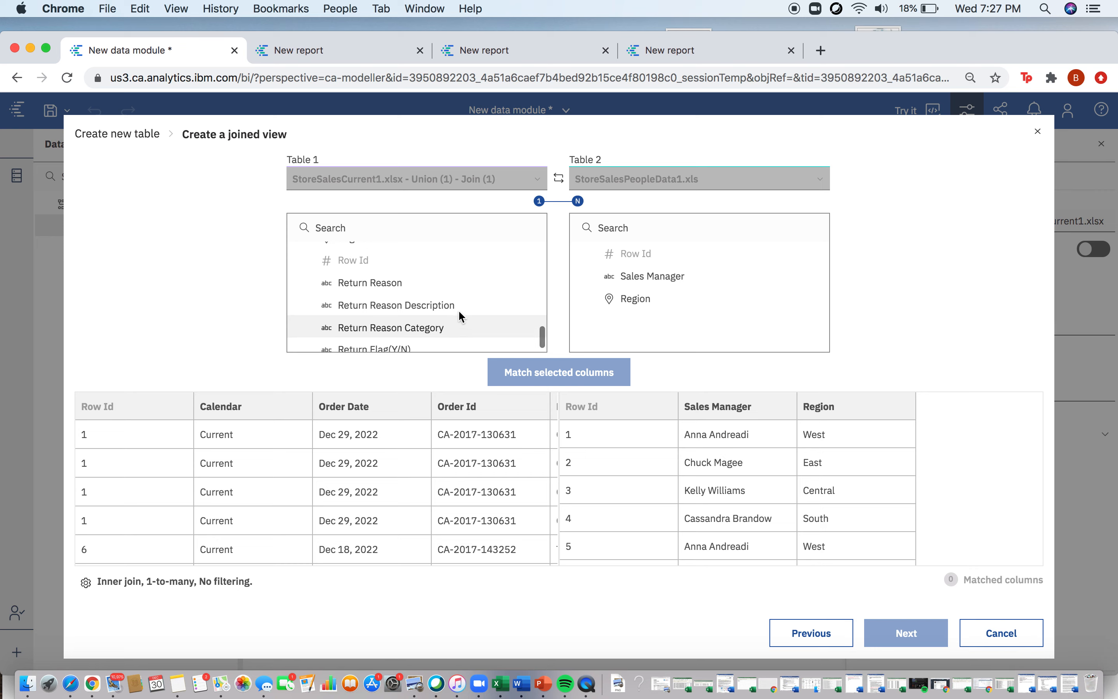
{"action": "scroll", "coordinate": [458, 309], "scroll_direction": "up", "scroll_amount": 3}
{"action": "left_click", "coordinate": [633, 299]}
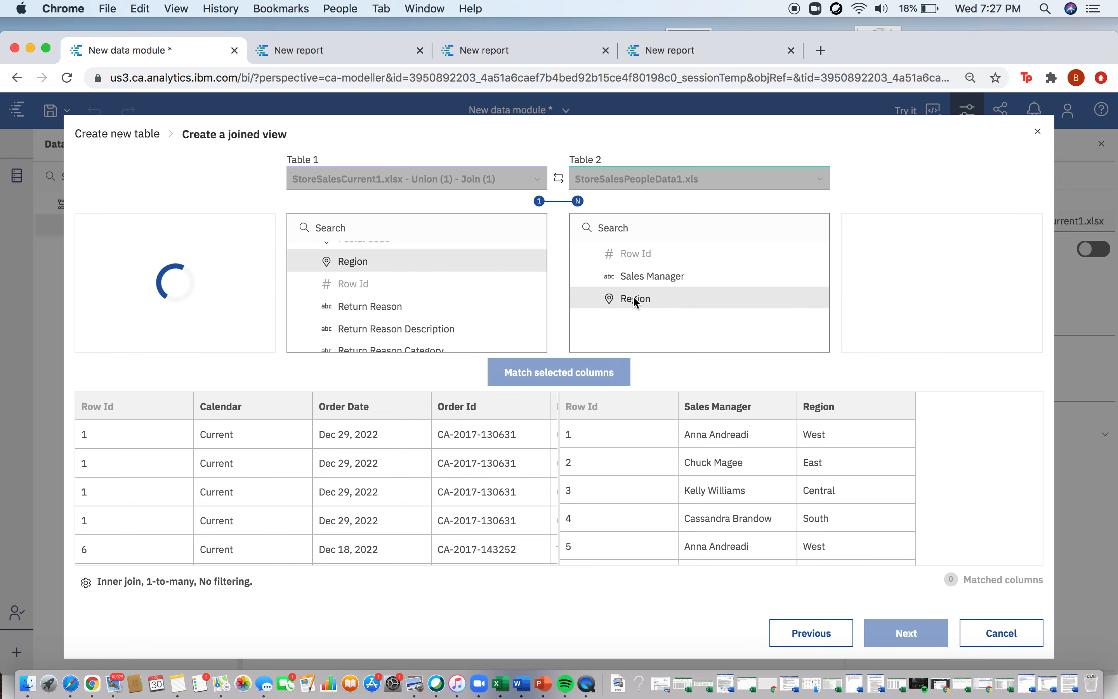
{"action": "left_click", "coordinate": [591, 373]}
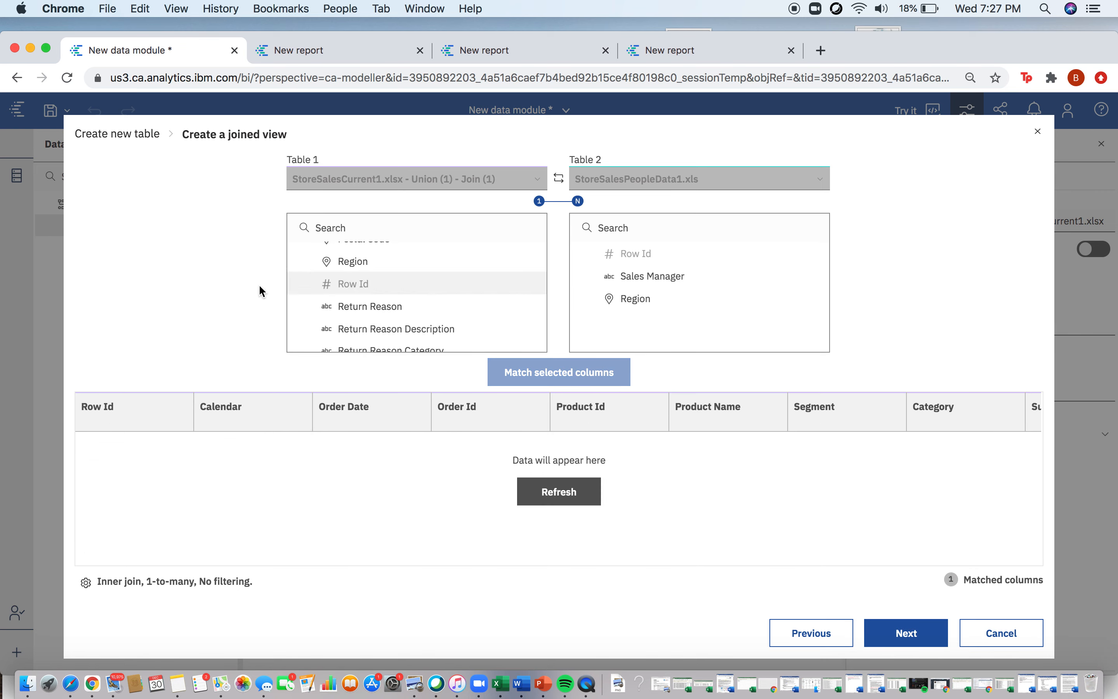
Step: Change the Region join to a left outer join and continue to the item selection for the new table
{"action": "left_click", "coordinate": [86, 587]}
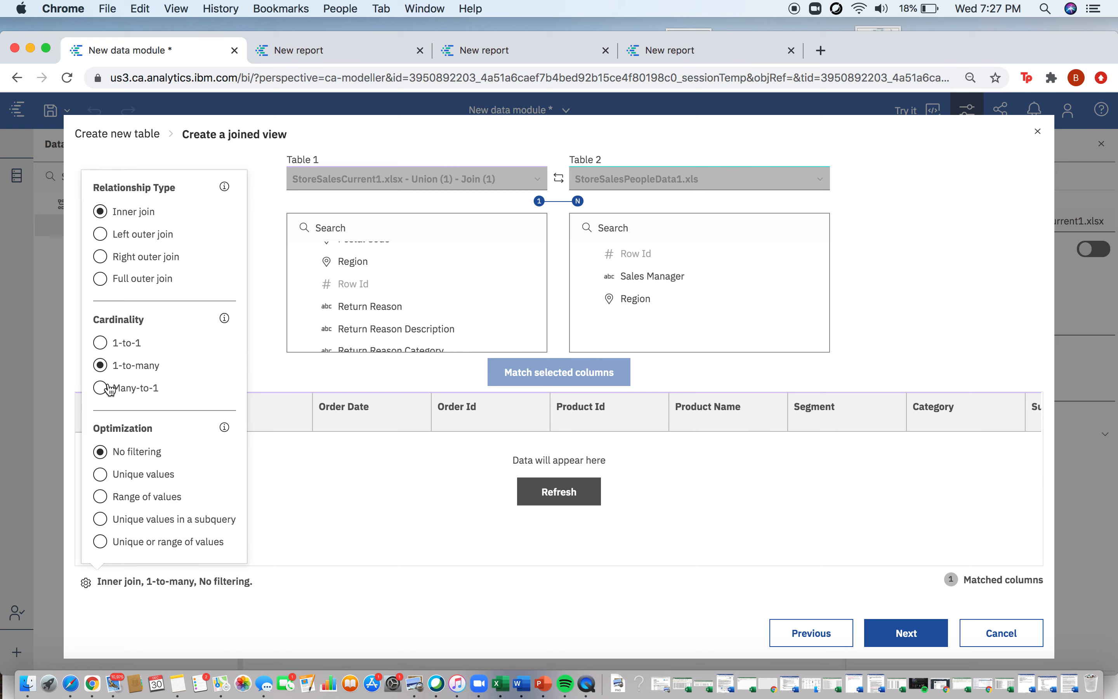
{"action": "left_click", "coordinate": [103, 238]}
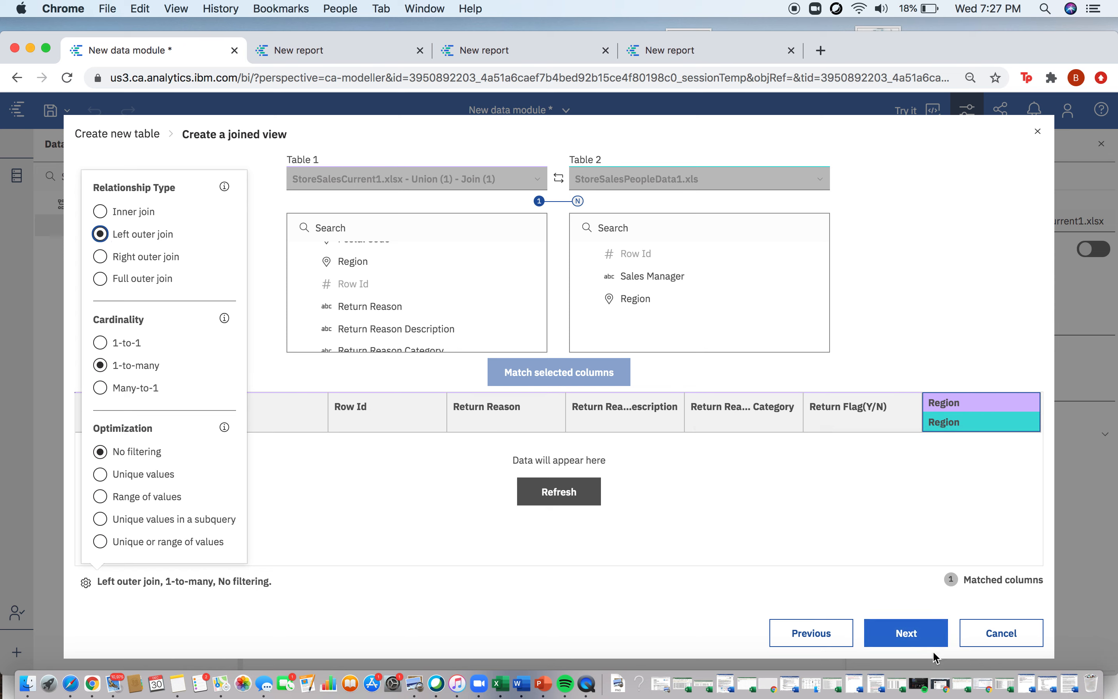
{"action": "left_click", "coordinate": [457, 262]}
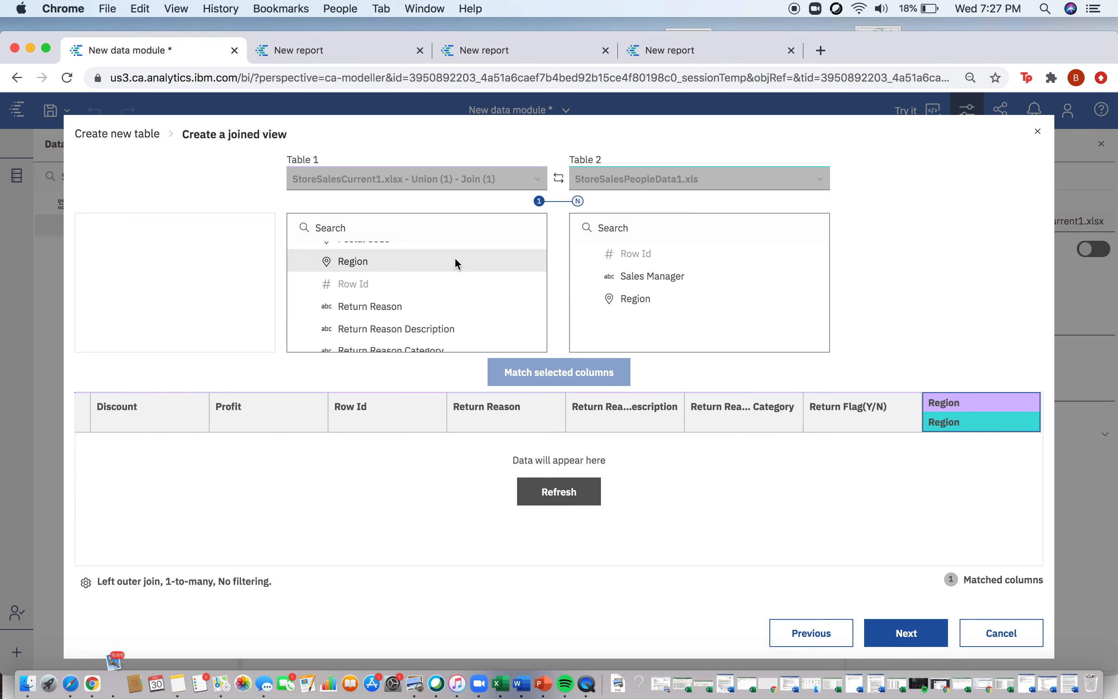
{"action": "left_click", "coordinate": [634, 301]}
{"action": "left_click", "coordinate": [583, 370]}
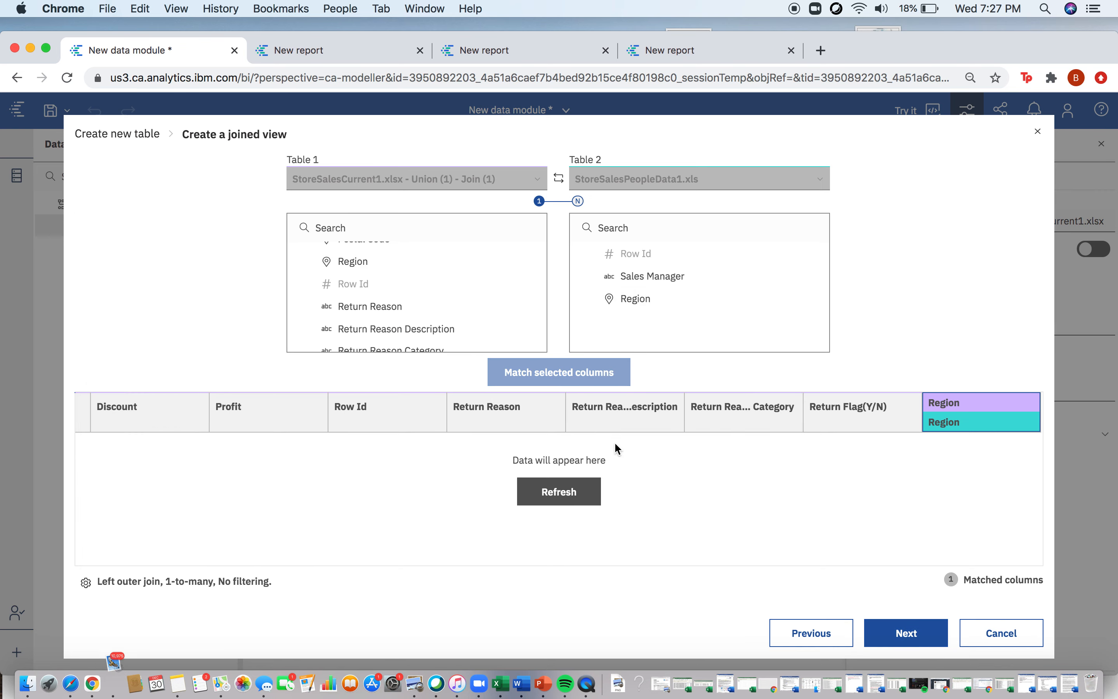
{"action": "left_click", "coordinate": [906, 634]}
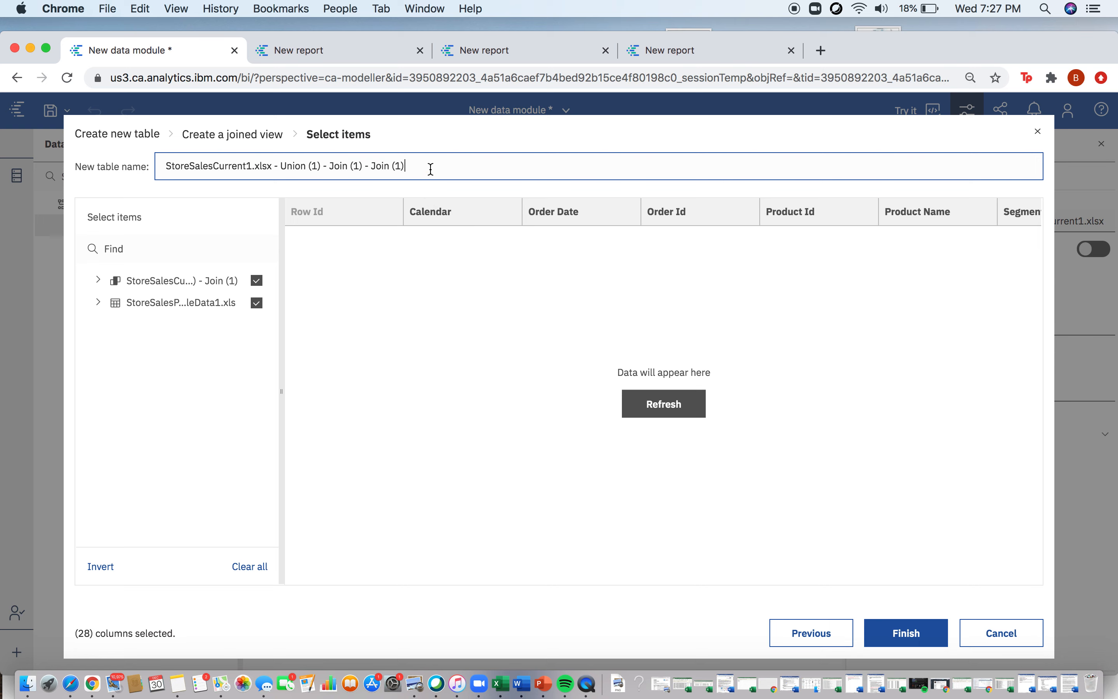
Step: Name the new joined table StoreSales Union Complete and finish creating it with all items included
{"action": "left_click_drag", "start_coordinate": [430, 169], "coordinate": [215, 165]}
{"action": "key", "text": "BackSpace"}
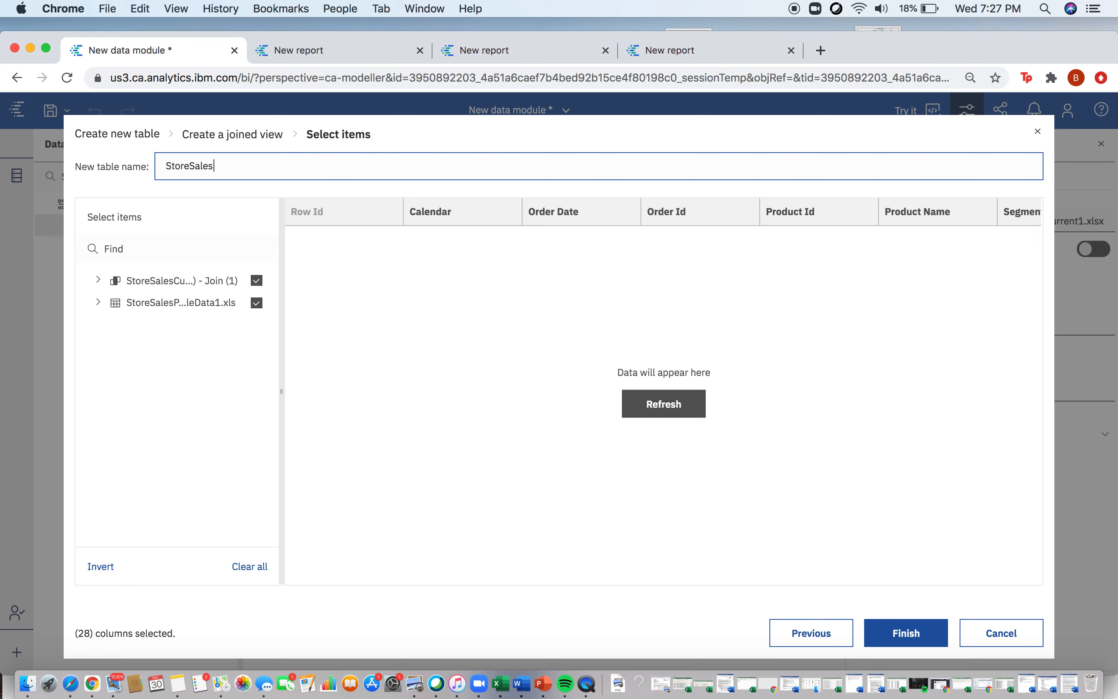
{"action": "type", "text": "Union Complete"}
{"action": "left_click", "coordinate": [895, 633]}
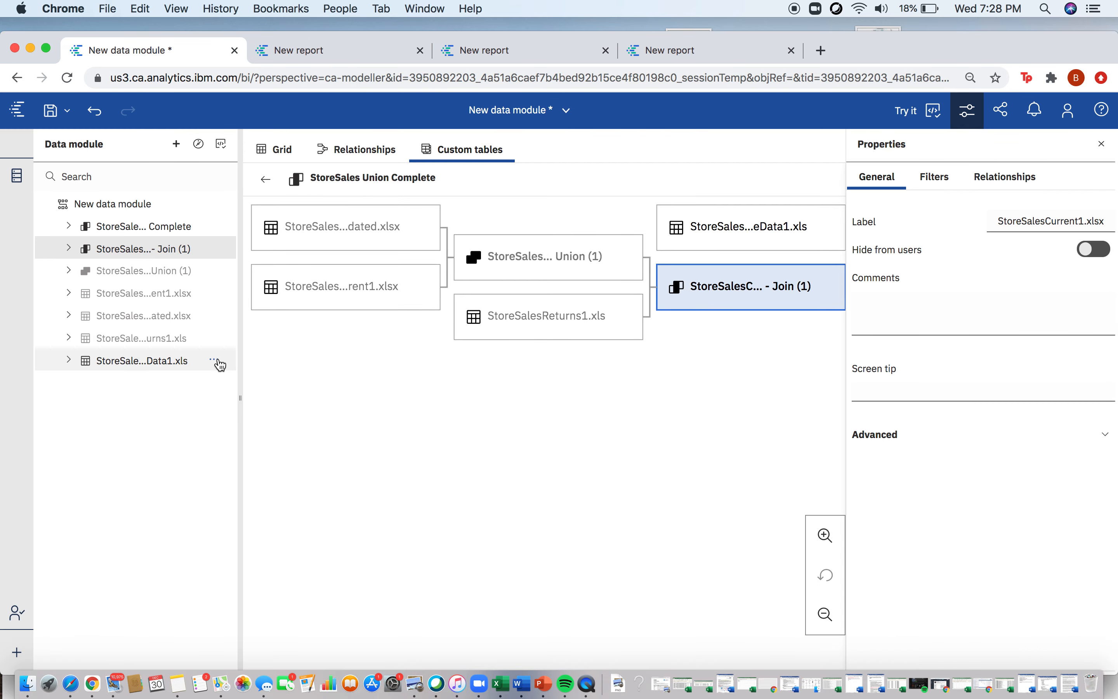
Step: Hide StoreSalesPeopleData1.xls and the intermediate table StoreSalesCurrent1.xlsx - Union (1) - Join (1) from users
{"action": "left_click", "coordinate": [215, 361]}
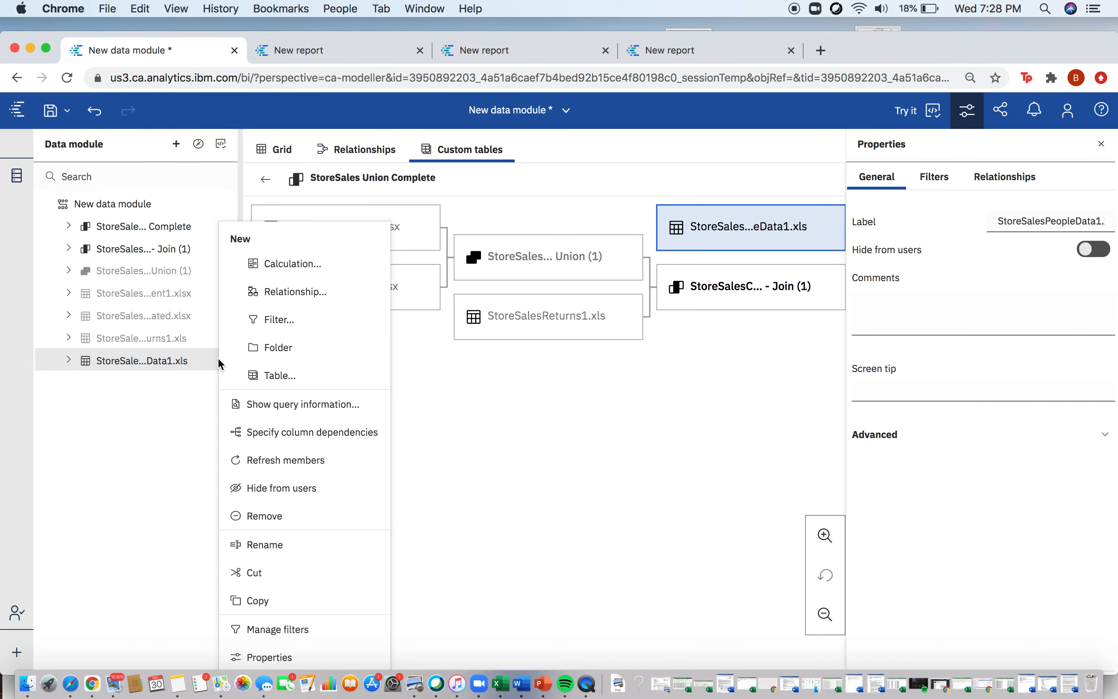
{"action": "left_click", "coordinate": [292, 486]}
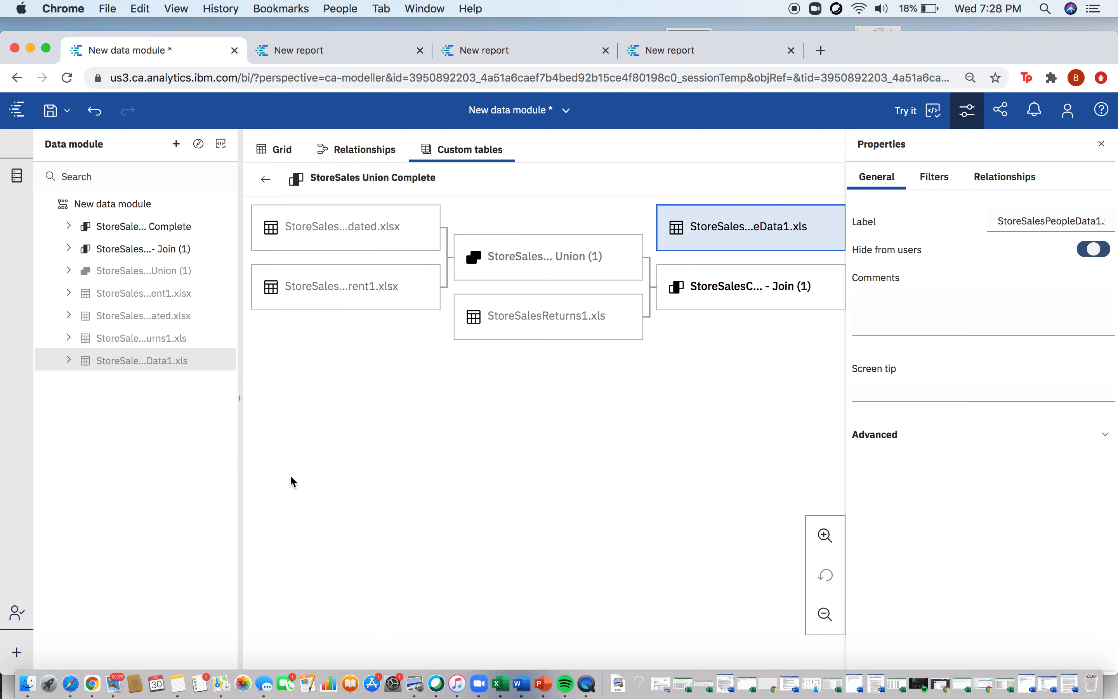
{"action": "left_click", "coordinate": [219, 248]}
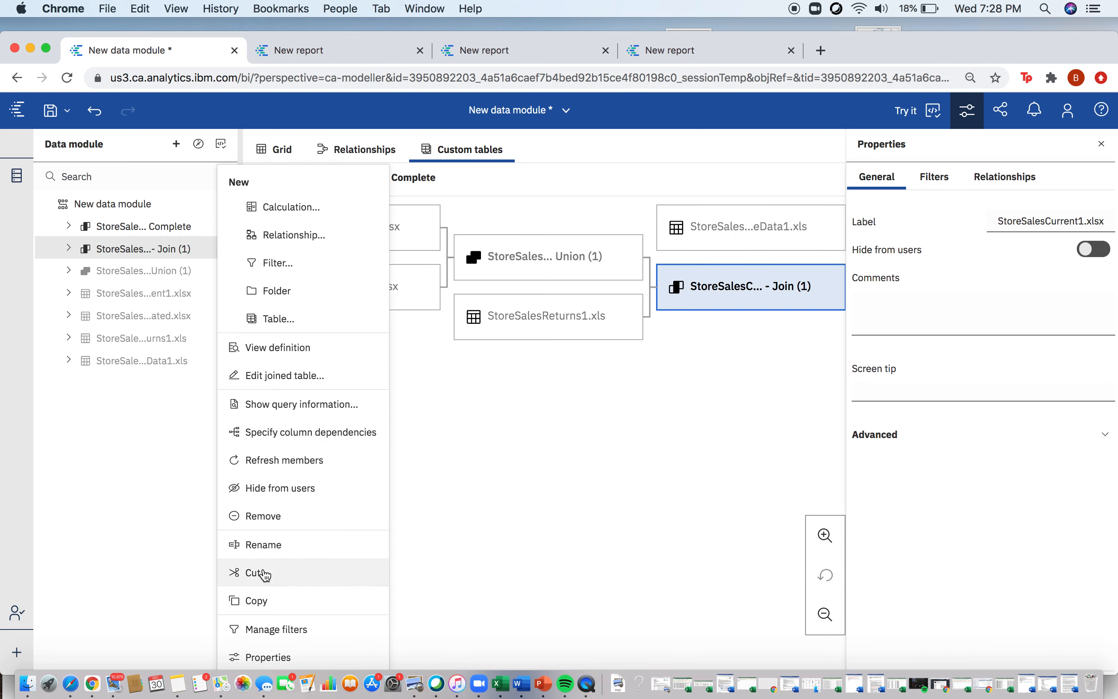
{"action": "left_click", "coordinate": [275, 495]}
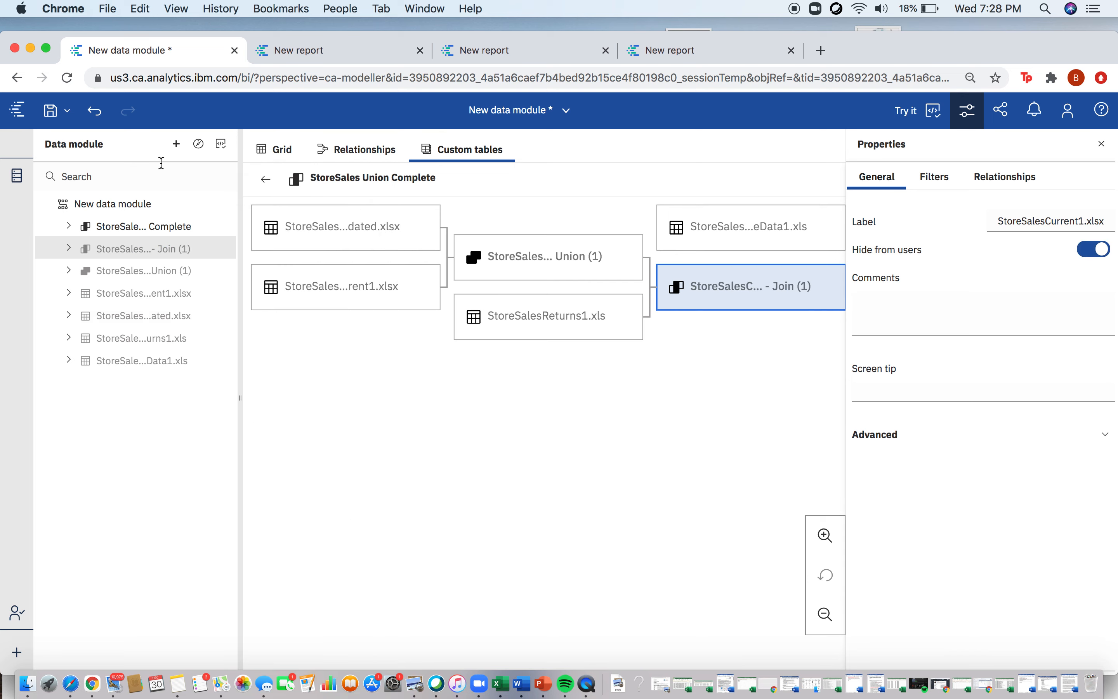
Step: Show the data grid and expand StoreSales Union Complete to review its columns
{"action": "left_click", "coordinate": [302, 153]}
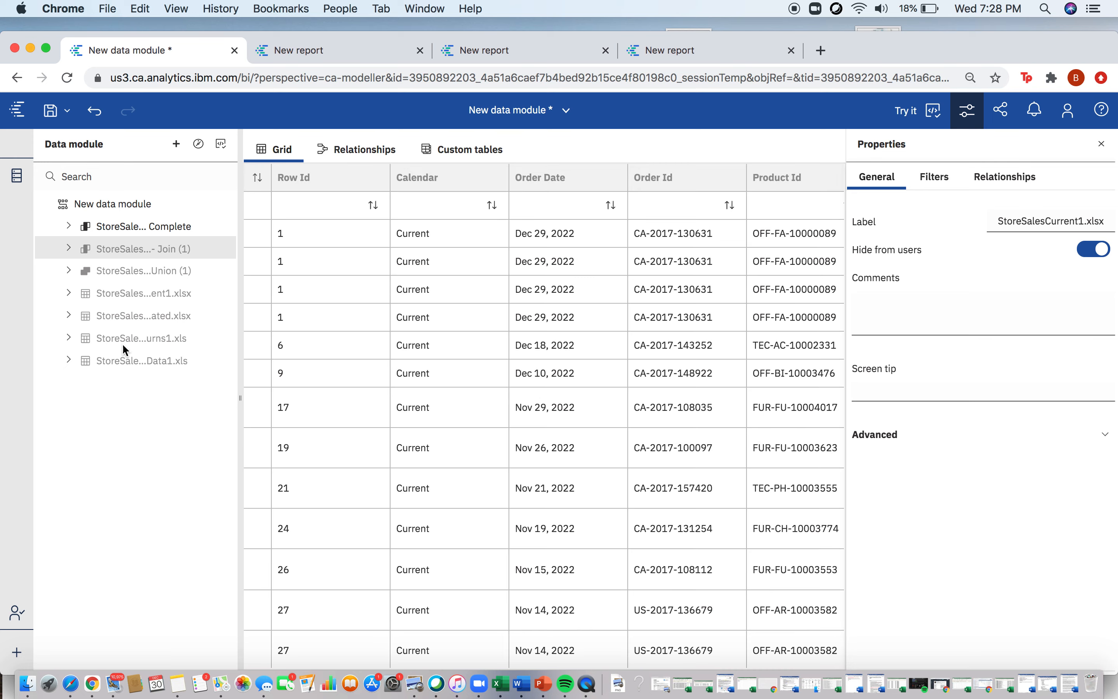
{"action": "left_click", "coordinate": [68, 226]}
{"action": "scroll", "coordinate": [107, 365], "scroll_direction": "down", "scroll_amount": 3}
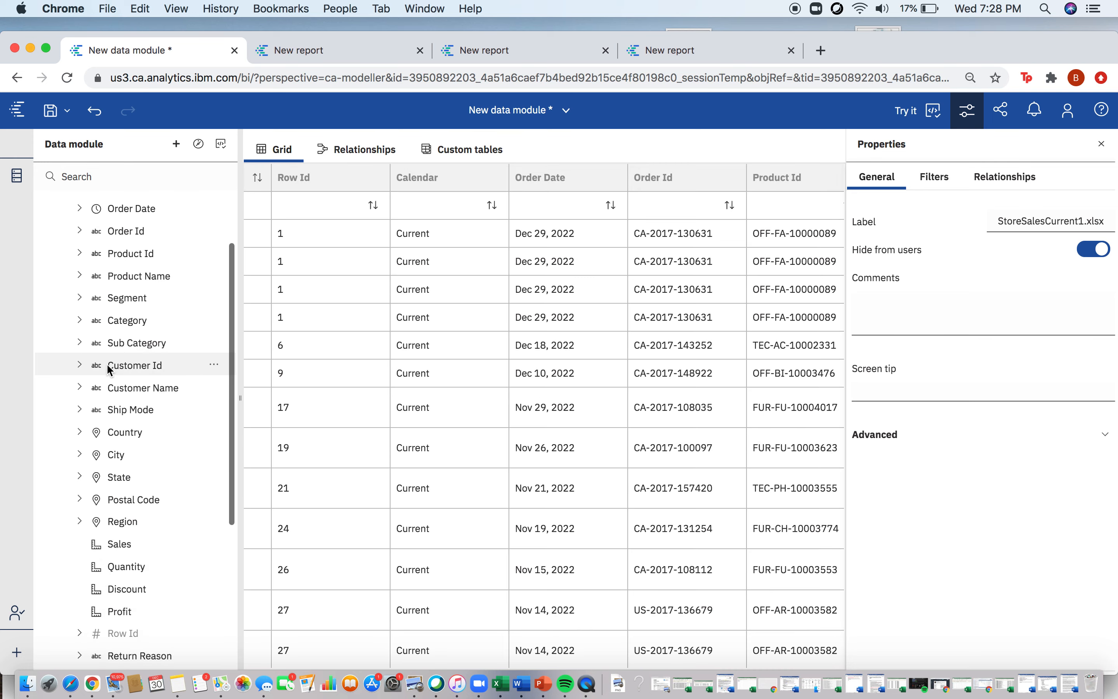
{"action": "scroll", "coordinate": [107, 365], "scroll_direction": "up", "scroll_amount": 2}
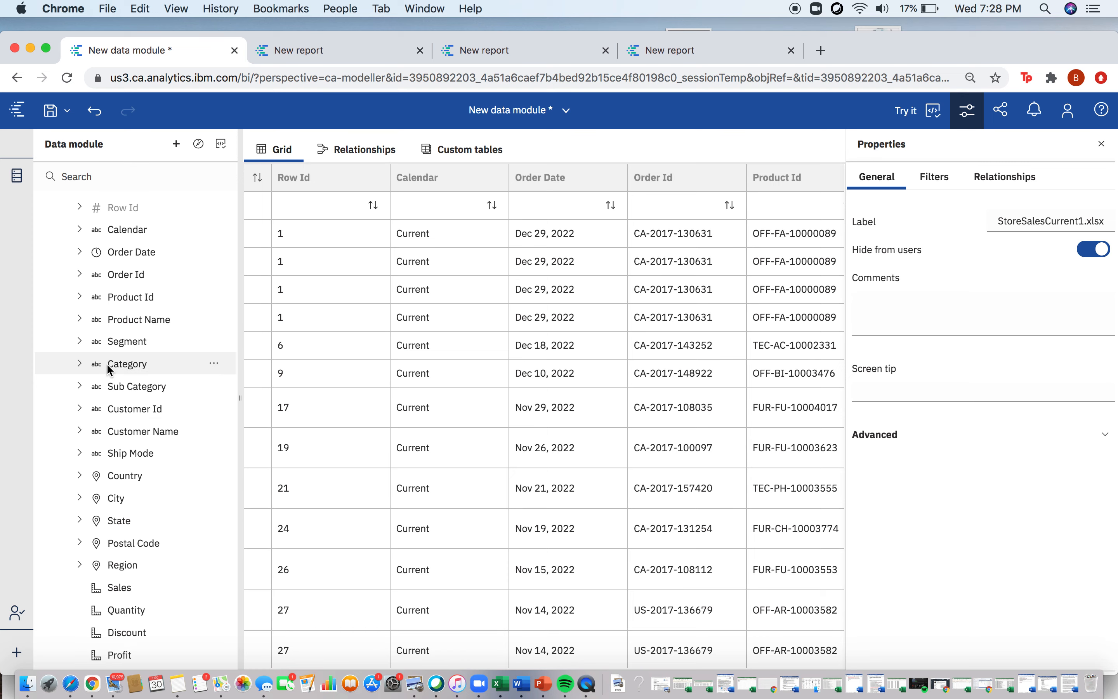
{"action": "scroll", "coordinate": [107, 363], "scroll_direction": "up", "scroll_amount": 2}
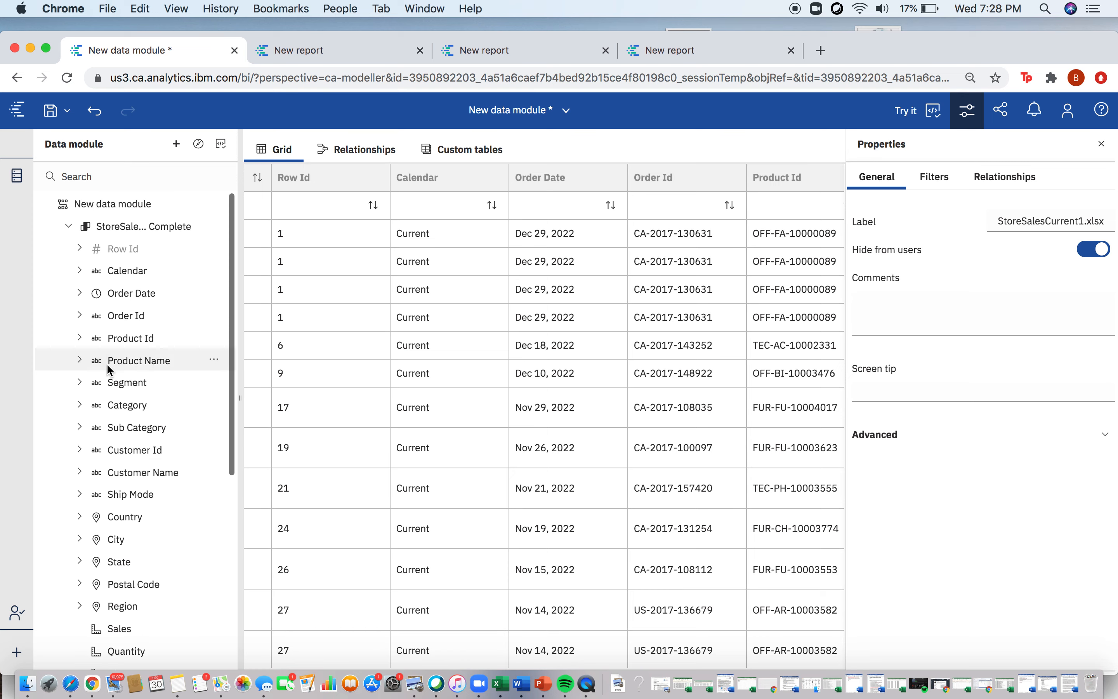